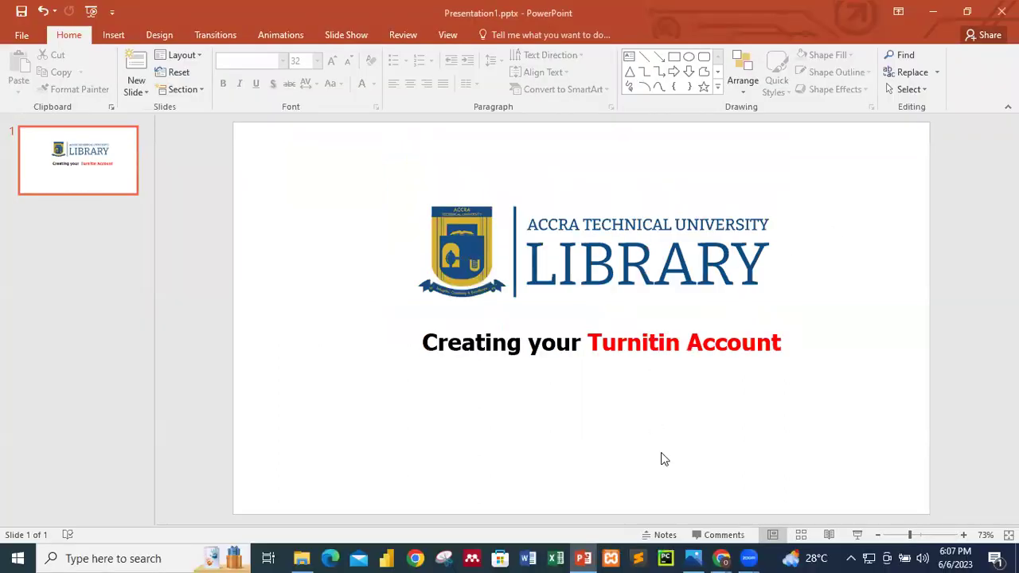
- Return to the Gmail inbox, open the Turnitin welcome email and scroll to its setup link
mouse_move(720, 558)
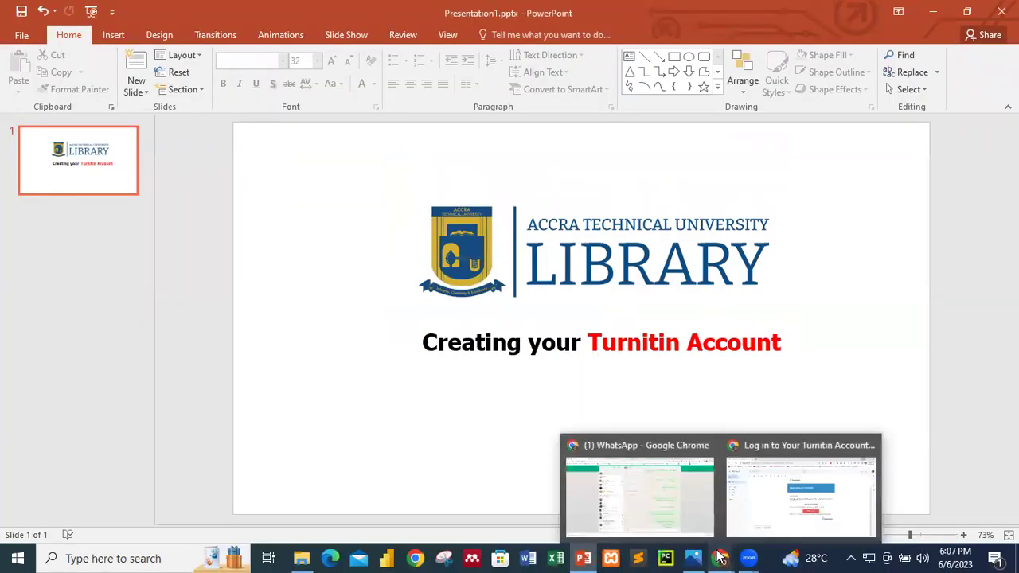
click(768, 499)
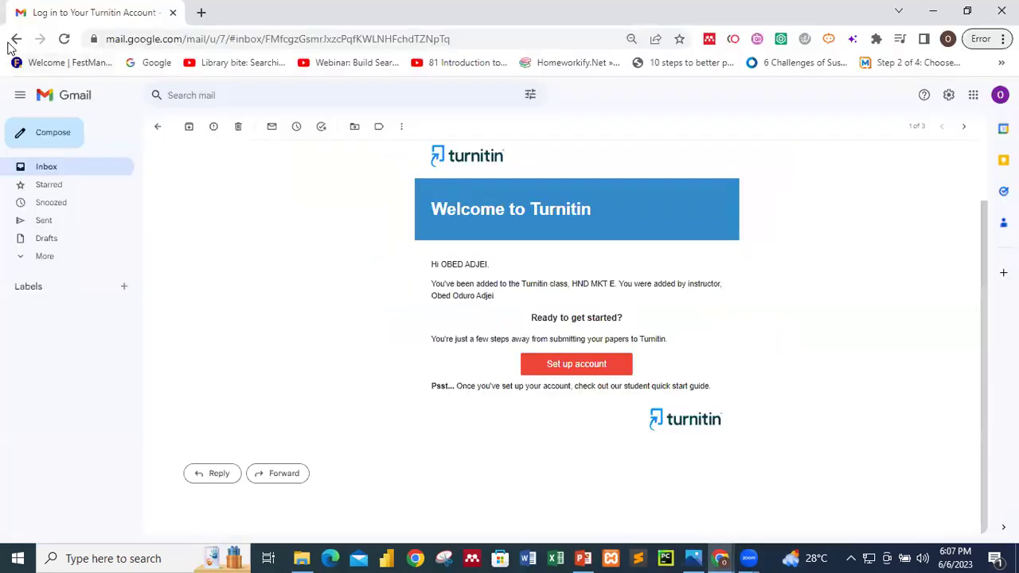
click(15, 39)
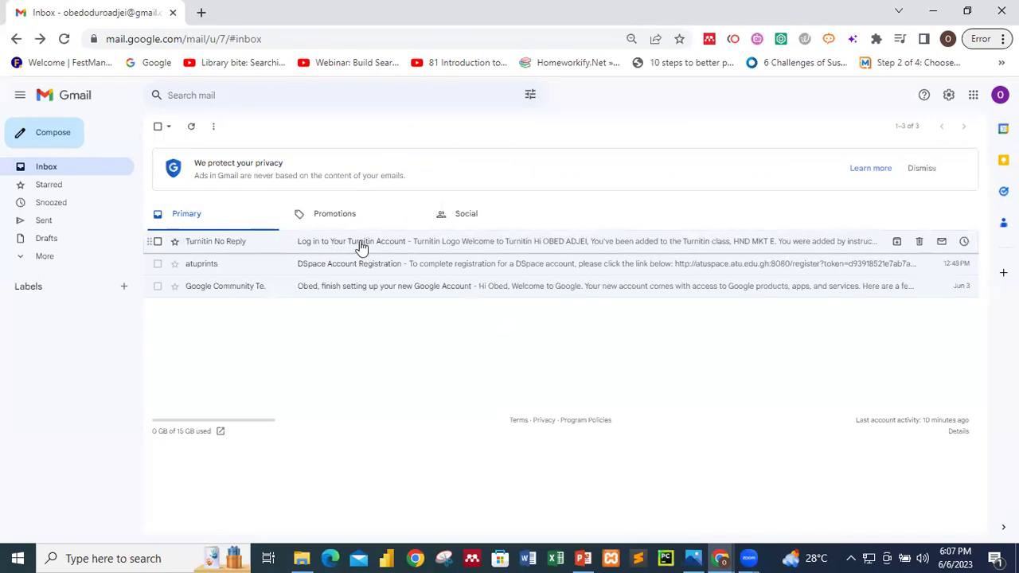
click(381, 244)
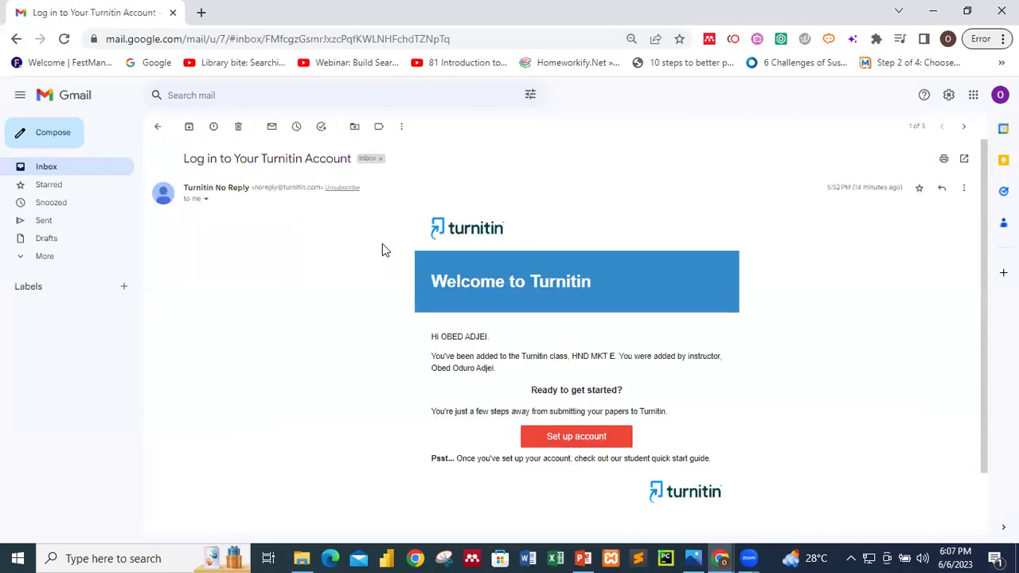
scroll(478, 335, down, 2)
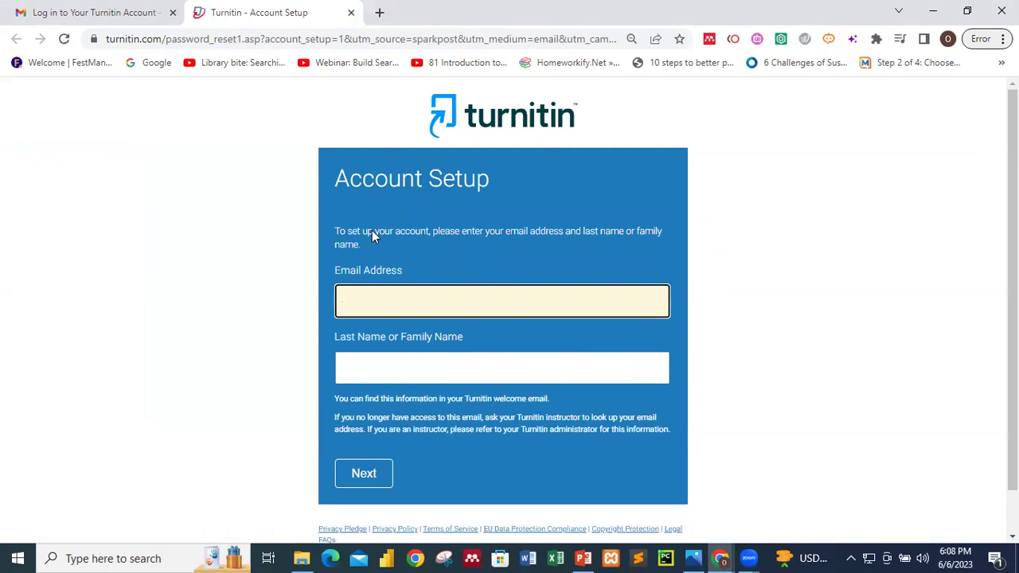
- Compare the empty Account Setup form with the welcome email and select the surname in its greeting
click(131, 22)
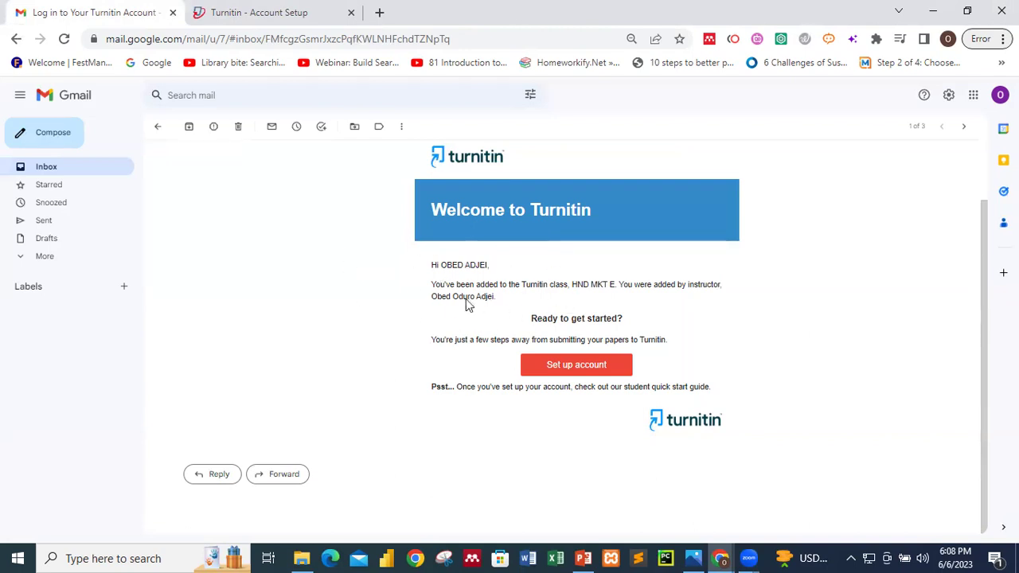
click(280, 14)
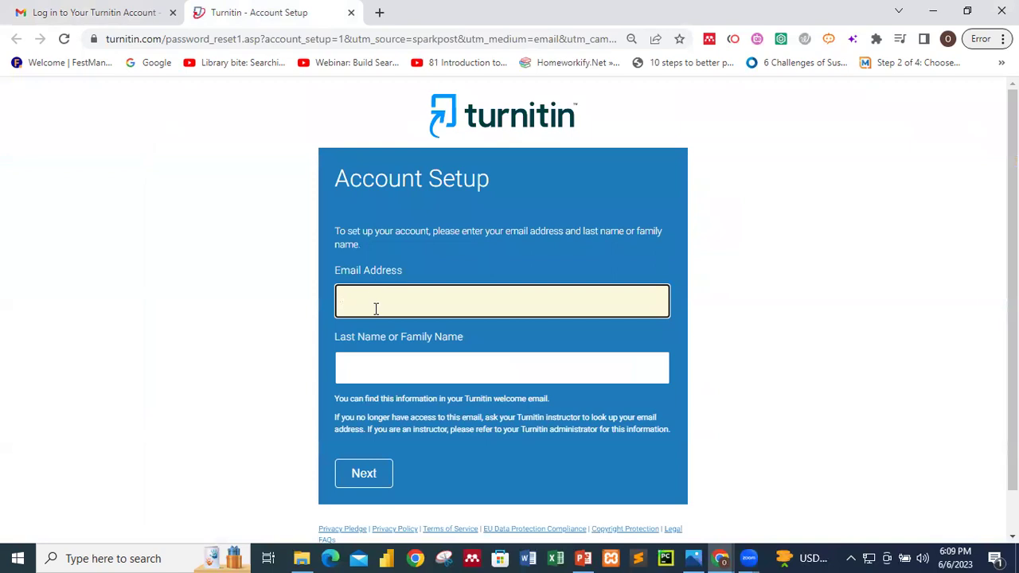
click(379, 363)
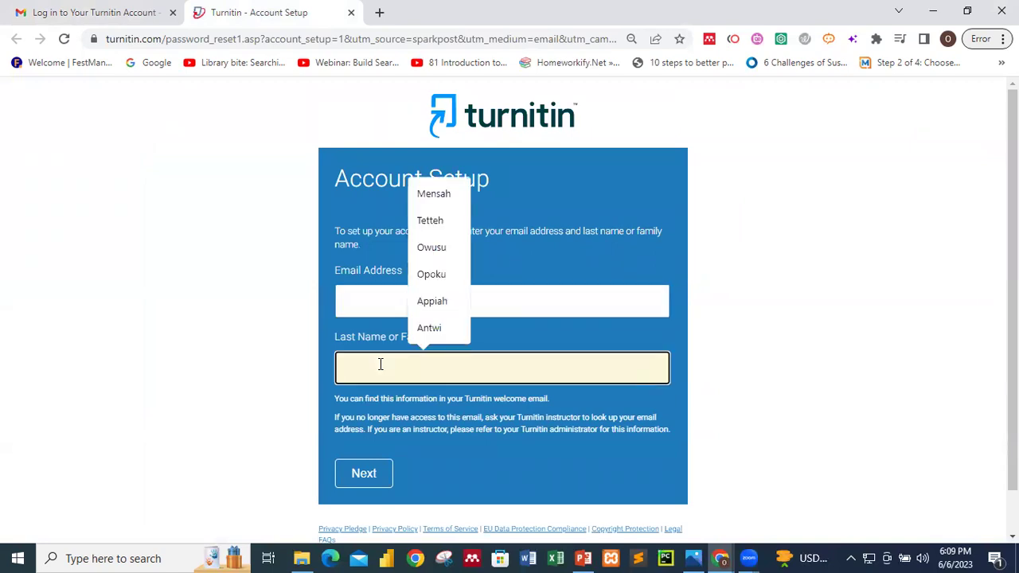
click(119, 9)
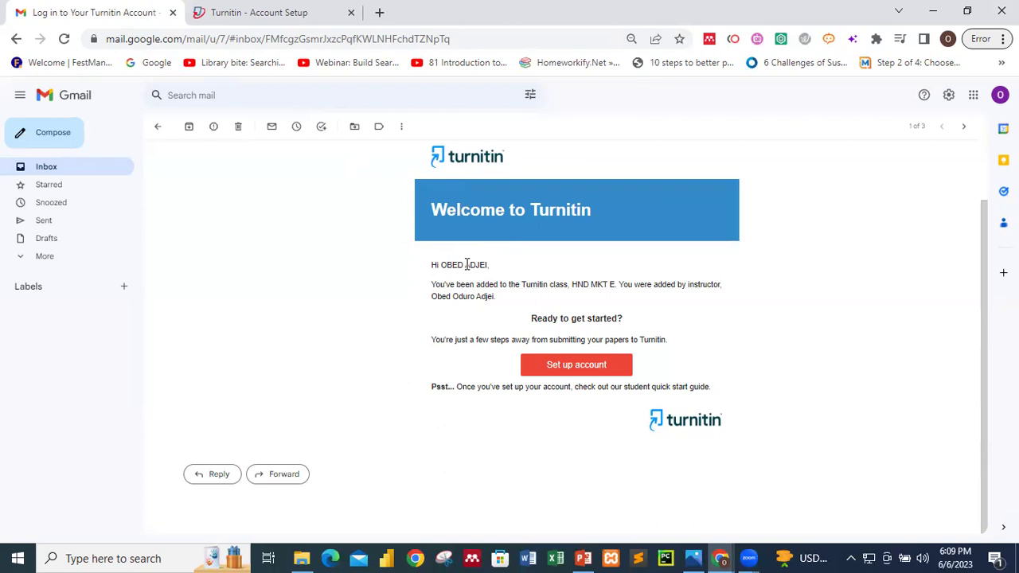
double_click(467, 264)
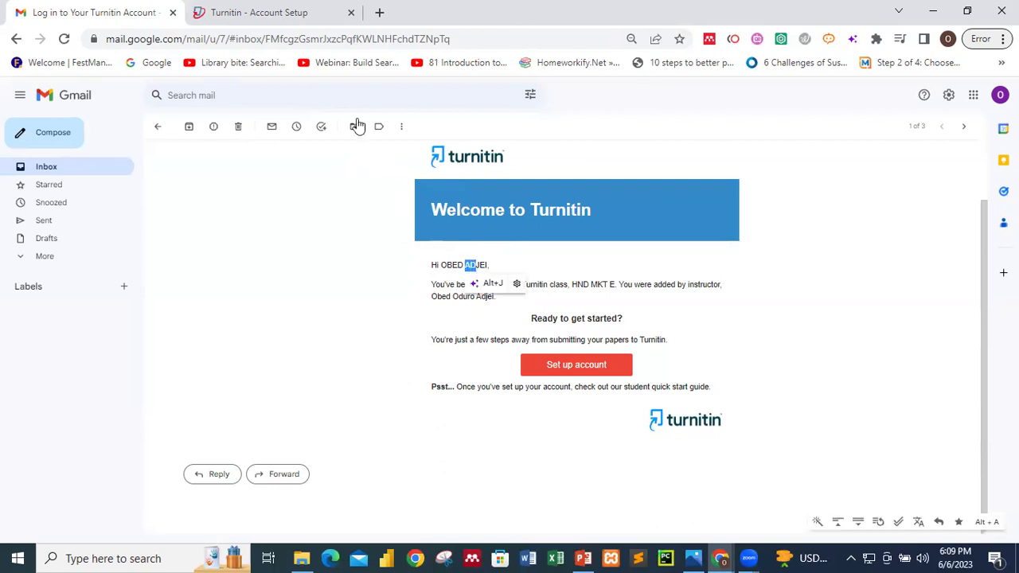
click(292, 8)
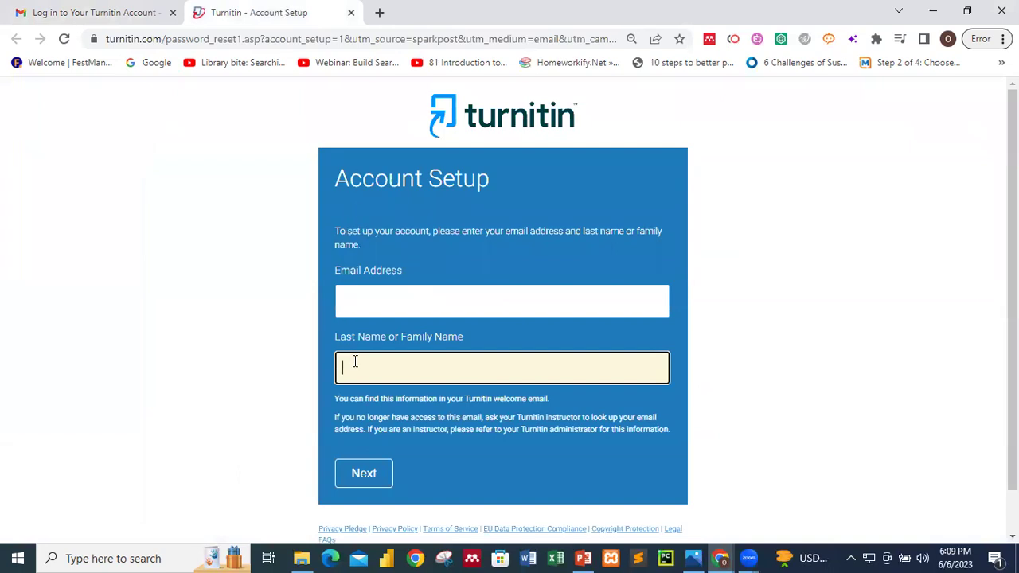
click(140, 10)
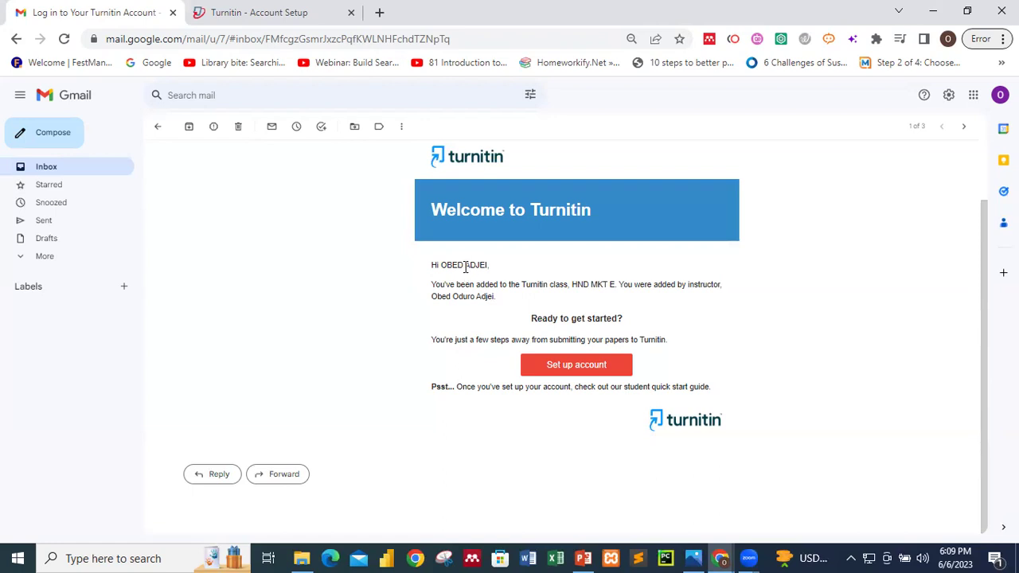
- Copy the surname from the email greeting and paste it into the Last Name field
drag(466, 265, 489, 268)
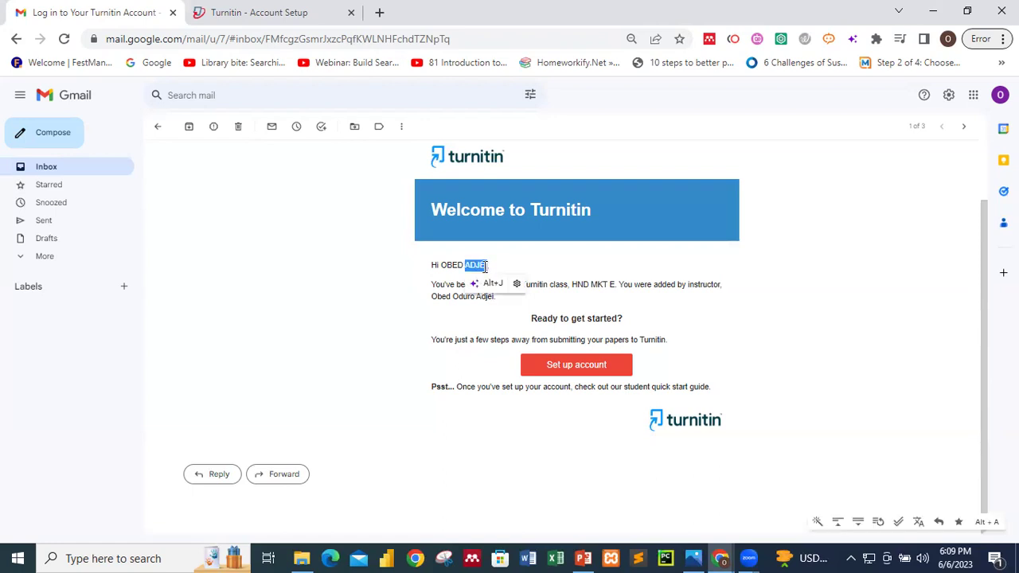
right_click(475, 266)
click(491, 278)
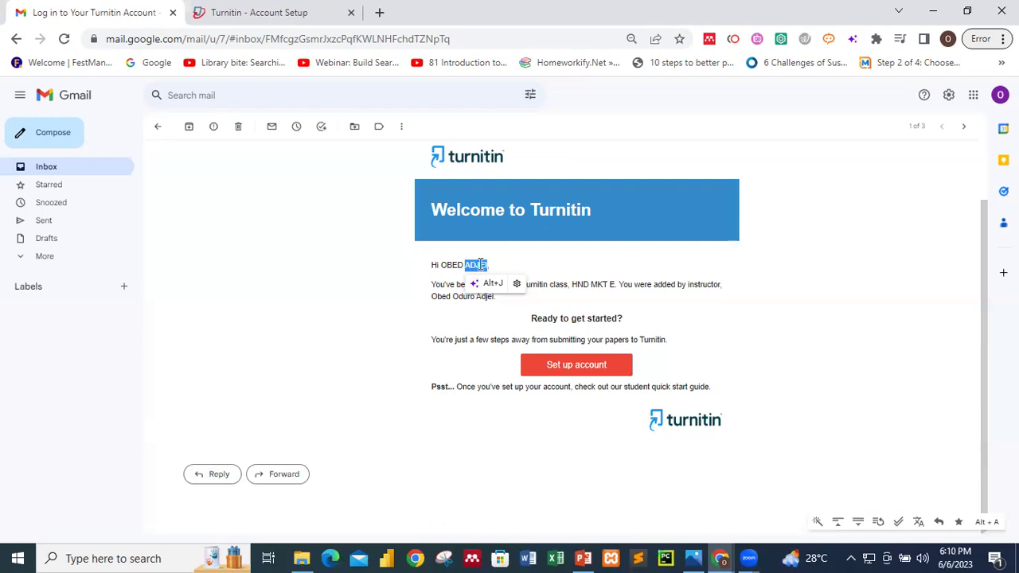
click(302, 9)
right_click(392, 374)
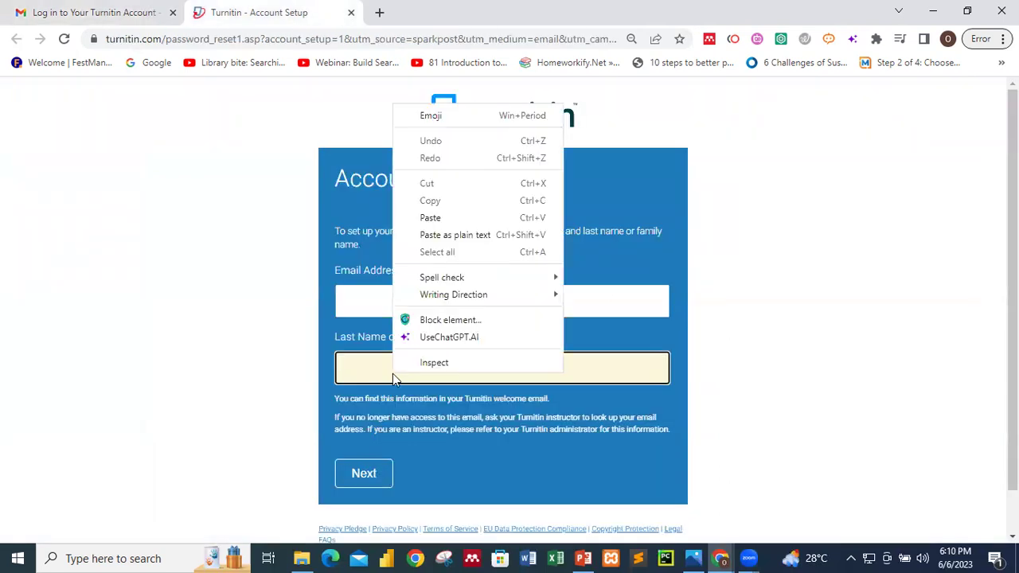
click(447, 218)
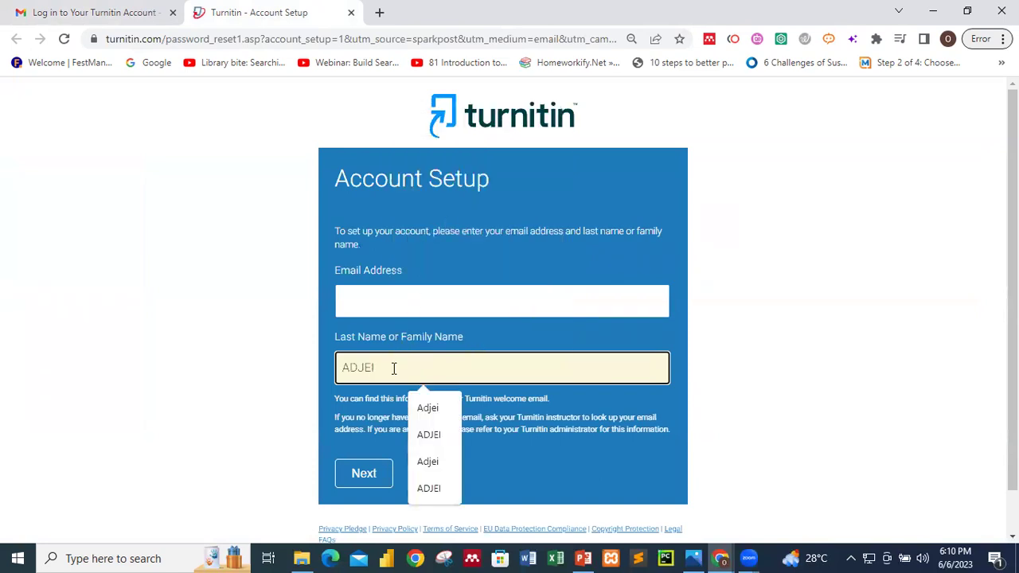
- Focus the Email Address field, dismissing saved suggestions, while checking the welcome email
click(156, 19)
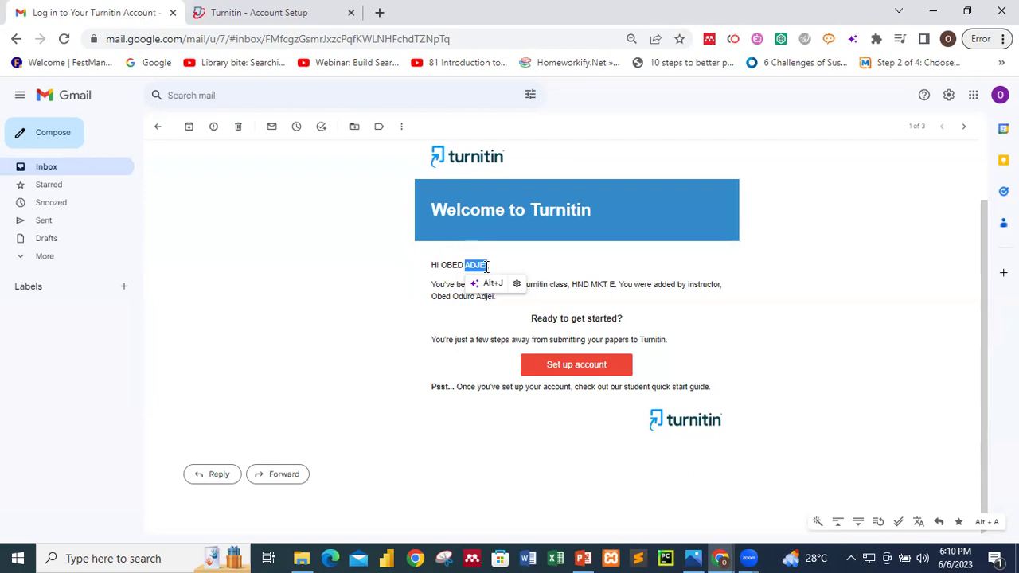
click(291, 18)
click(382, 313)
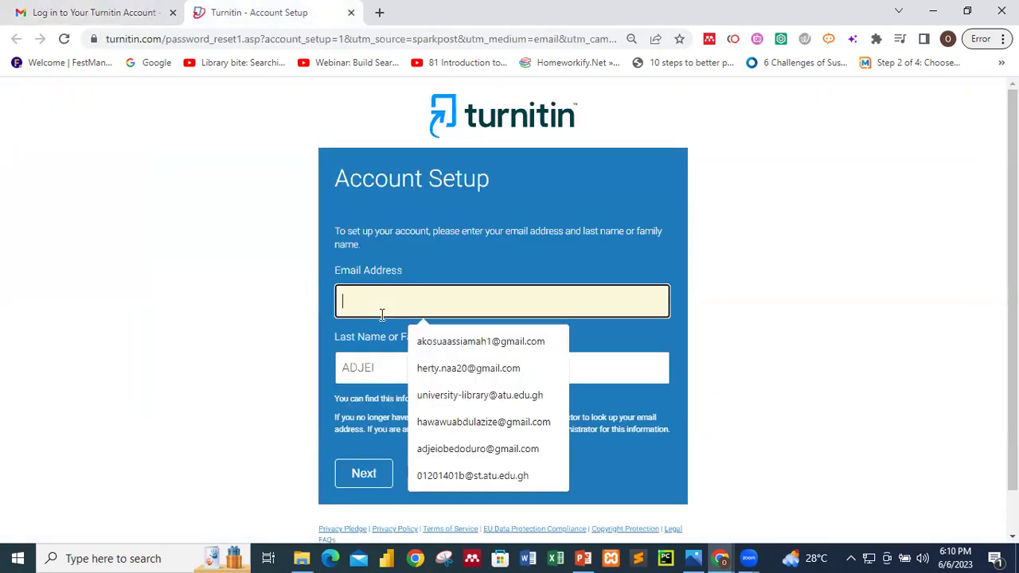
click(247, 321)
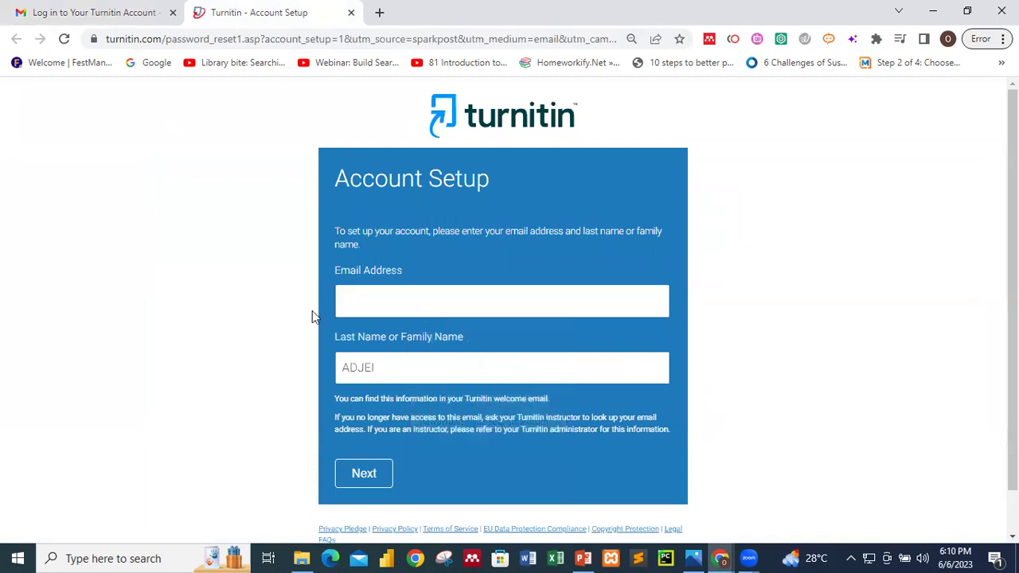
click(357, 301)
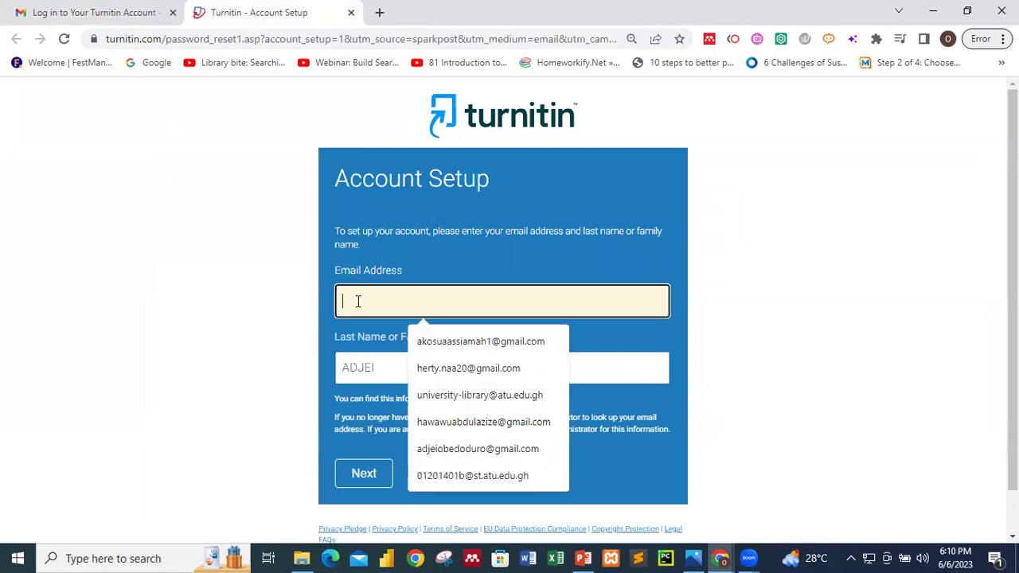
click(115, 8)
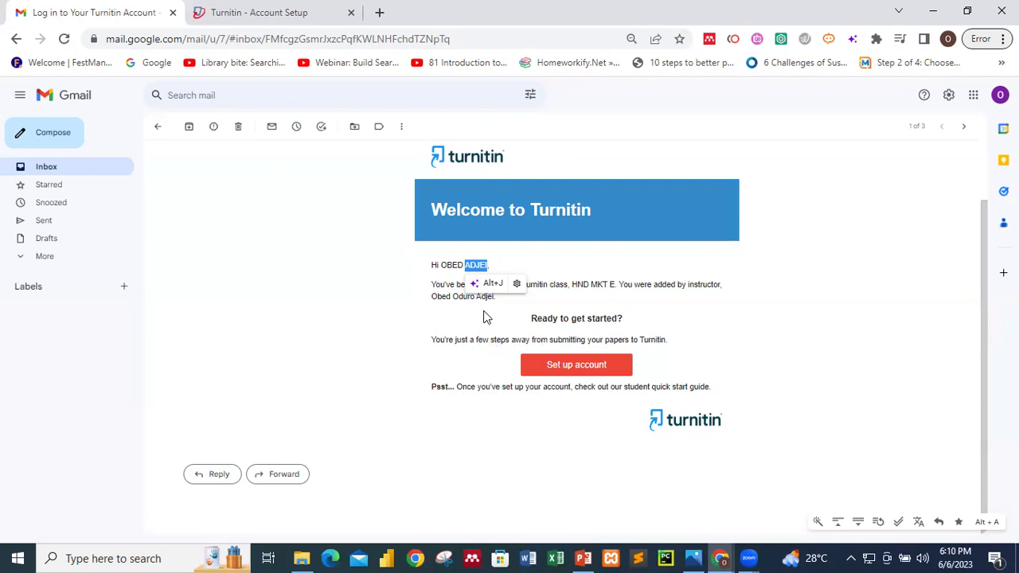
click(309, 25)
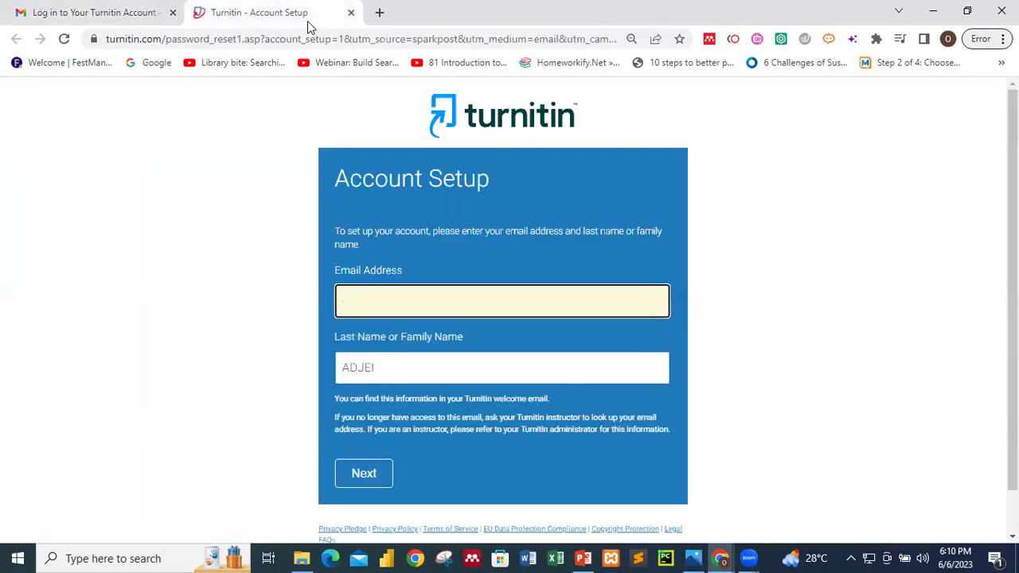
- Close and reopen the Account Setup page to view the validation-email notice
key(ctrl+w)
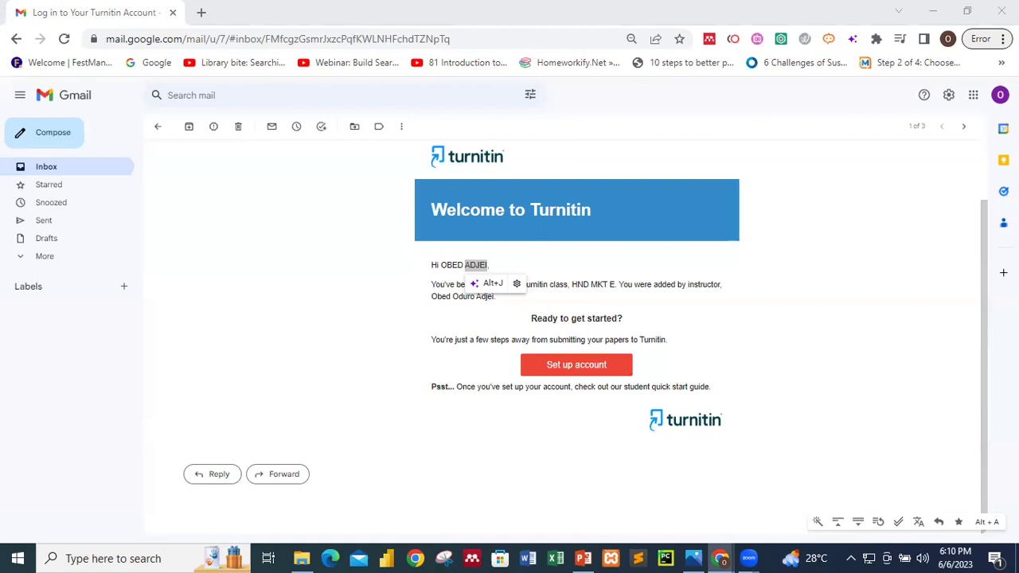
click(278, 12)
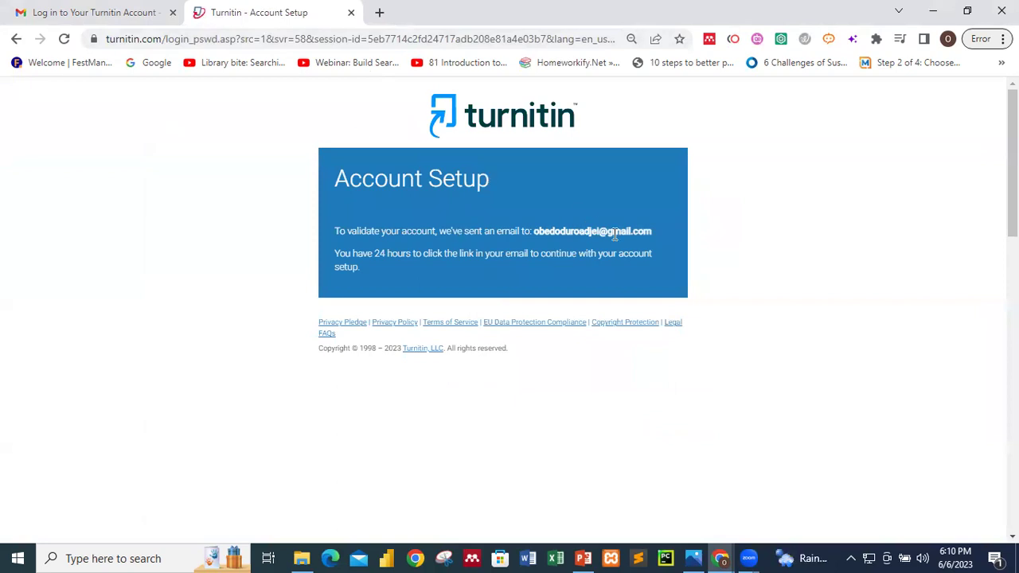
- Find and open the 'Create Your Turnitin Password' email in the Gmail inbox, scrolling to its link
click(82, 12)
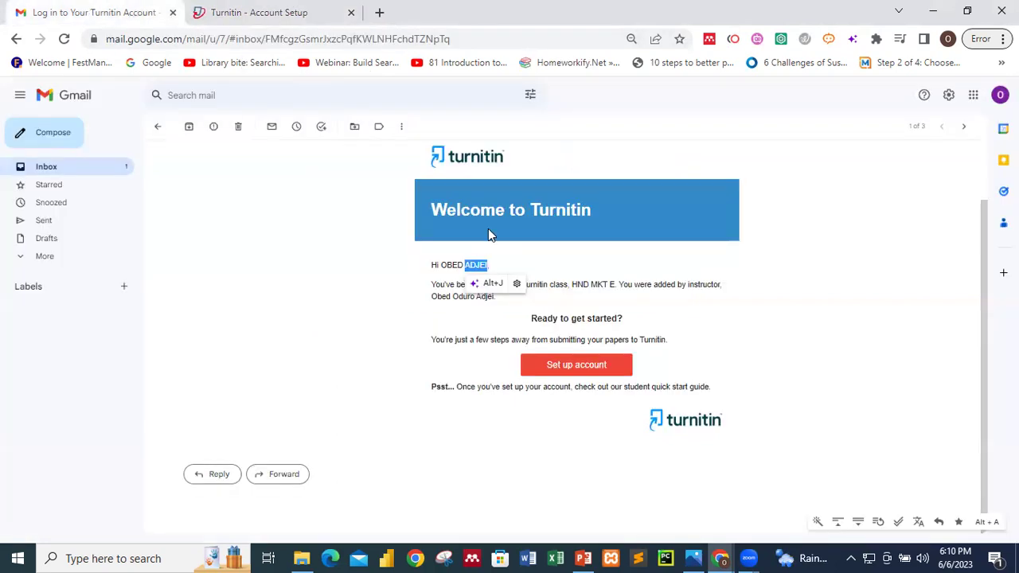
click(100, 177)
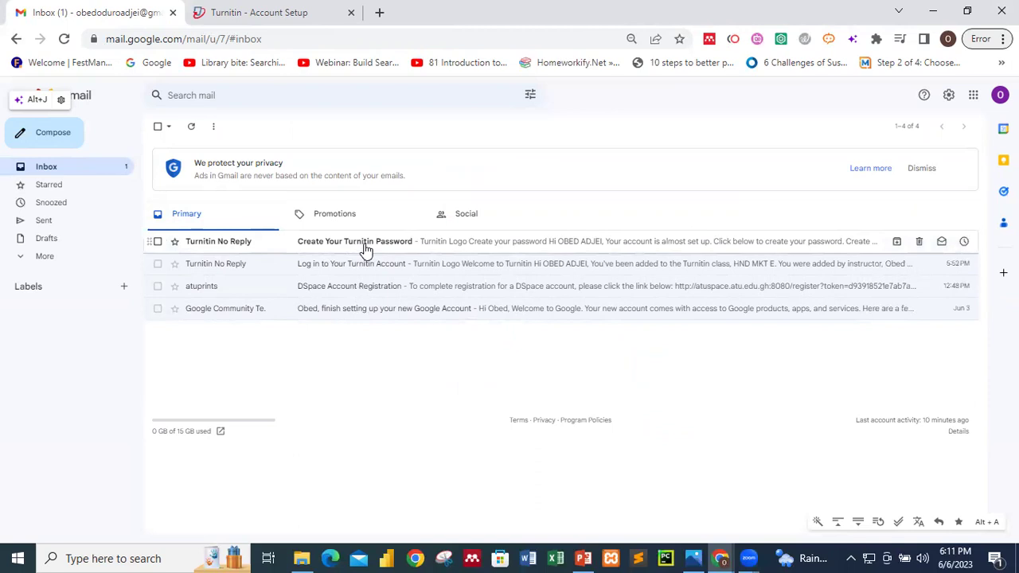
click(307, 11)
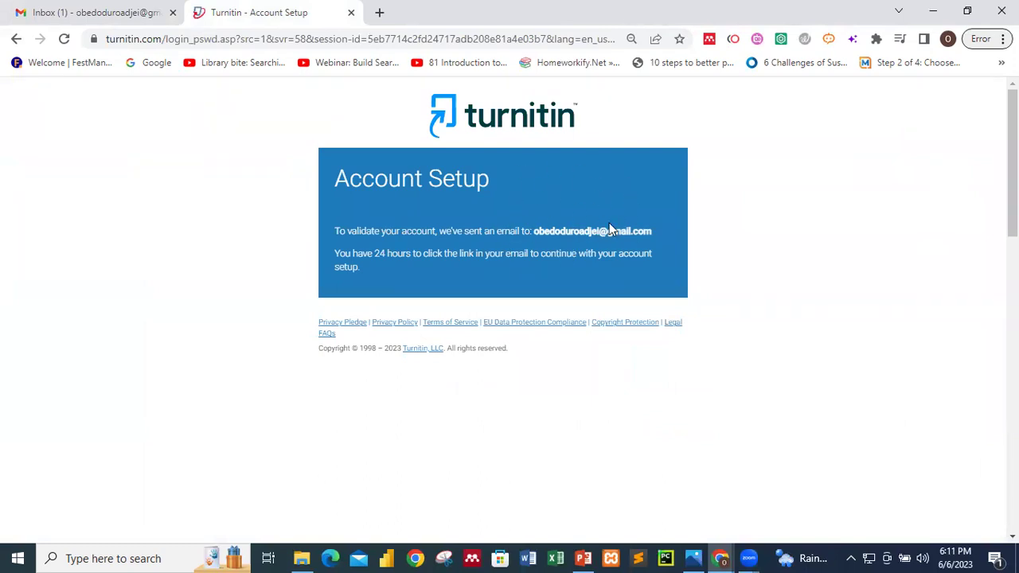
click(90, 8)
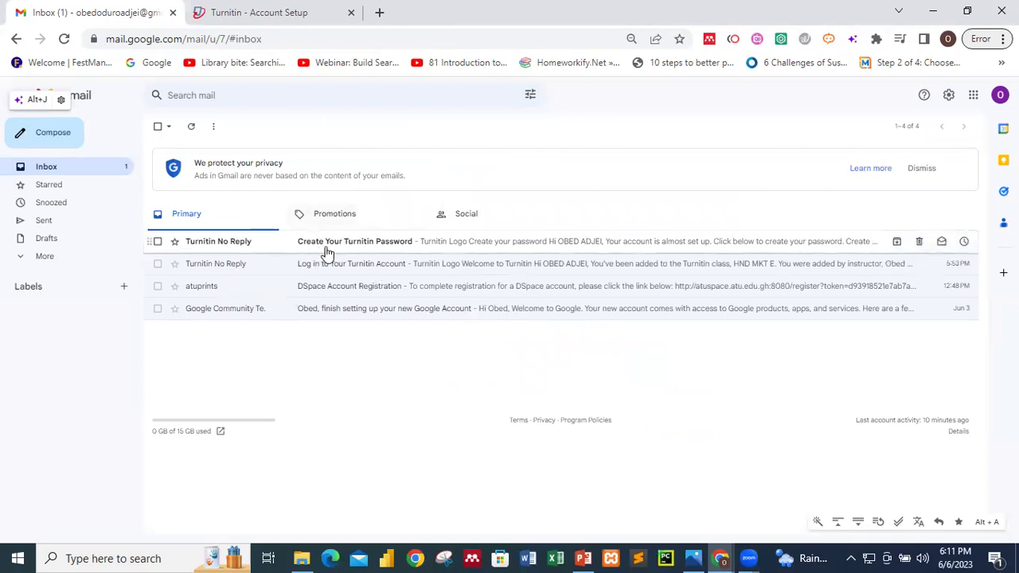
click(240, 7)
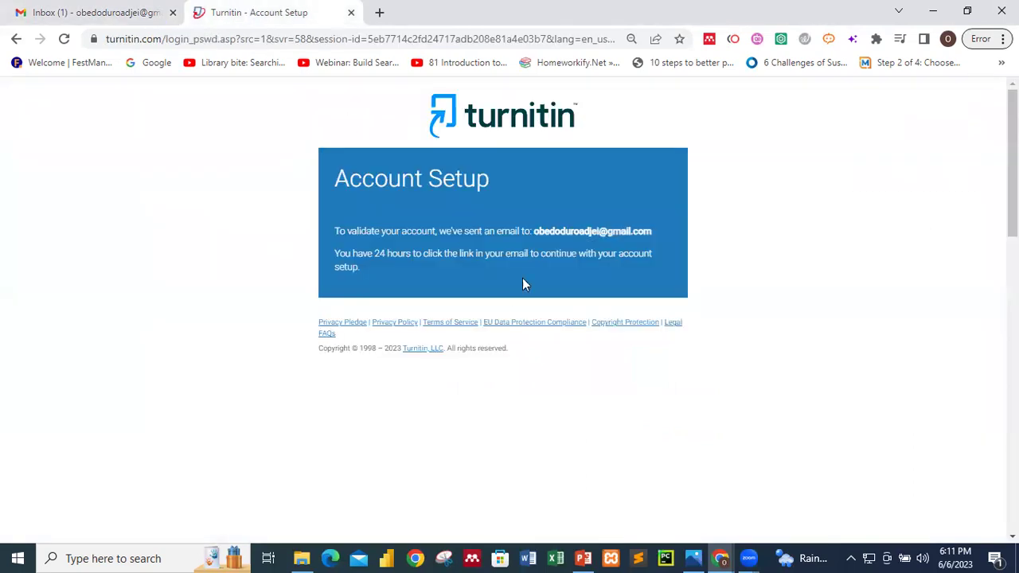
click(120, 11)
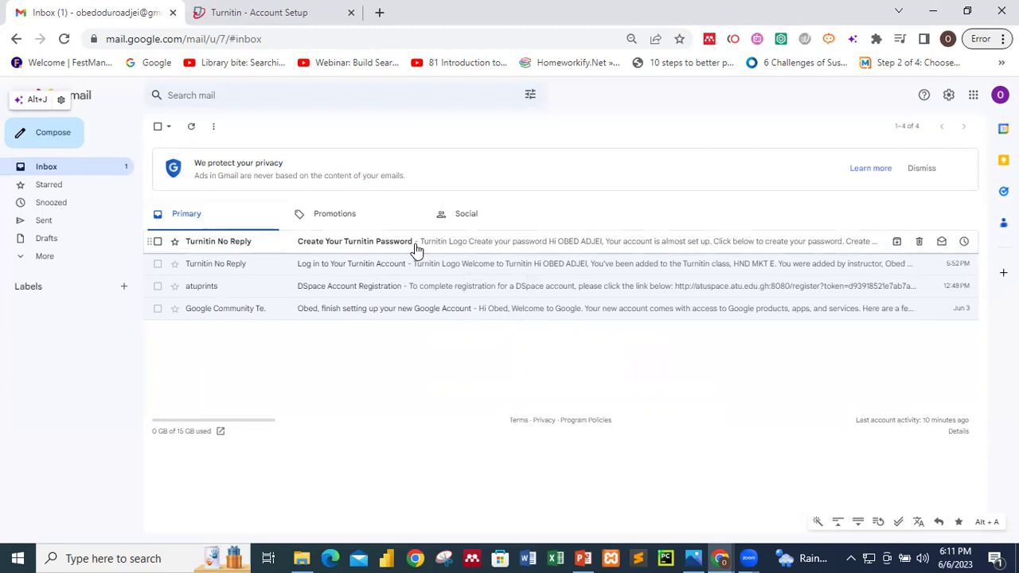
click(415, 249)
scroll(535, 344, down, 1)
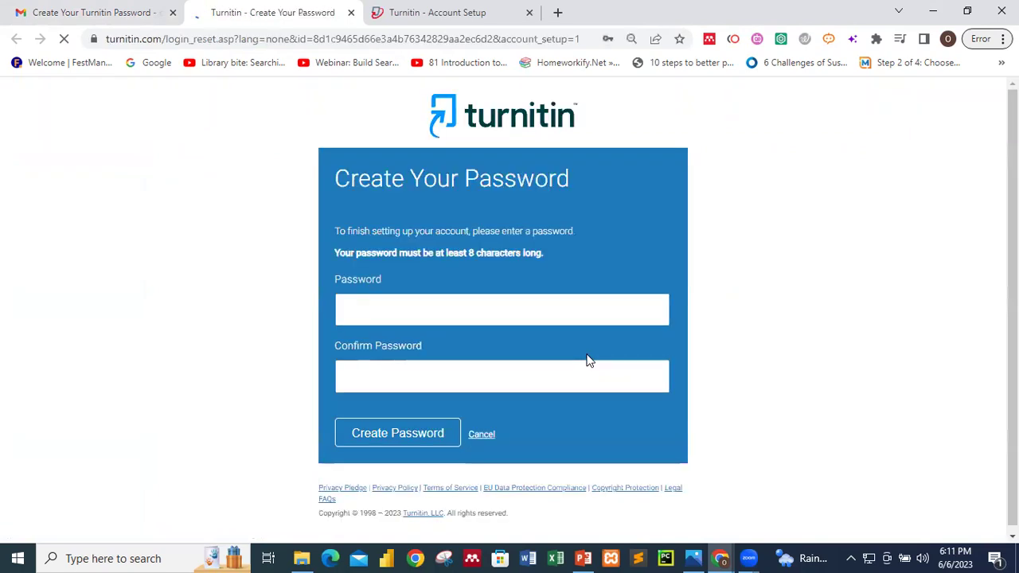
- Enter and confirm the new account password, submit it, and decline Chrome's save-password prompt
click(468, 316)
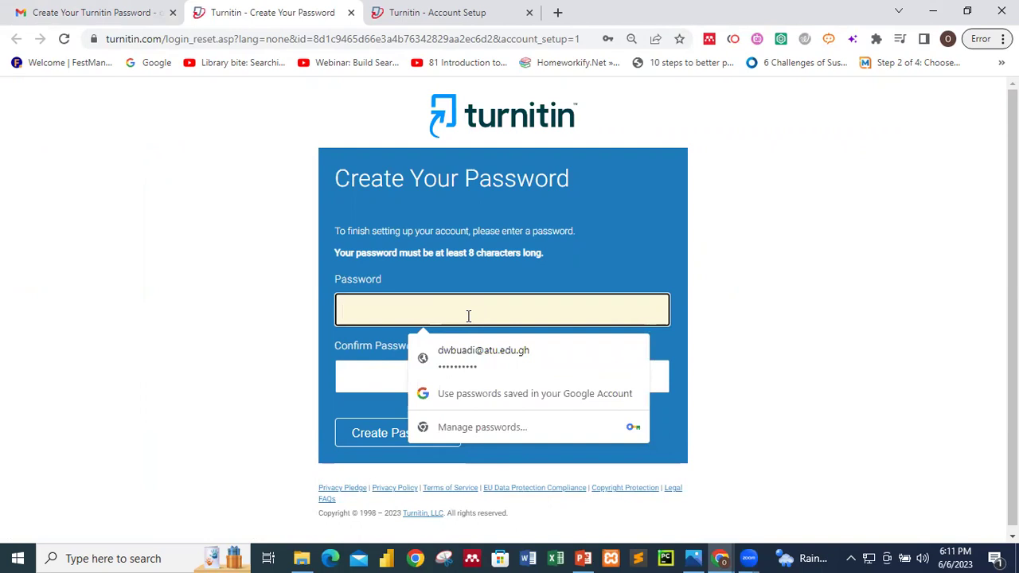
text(••••)
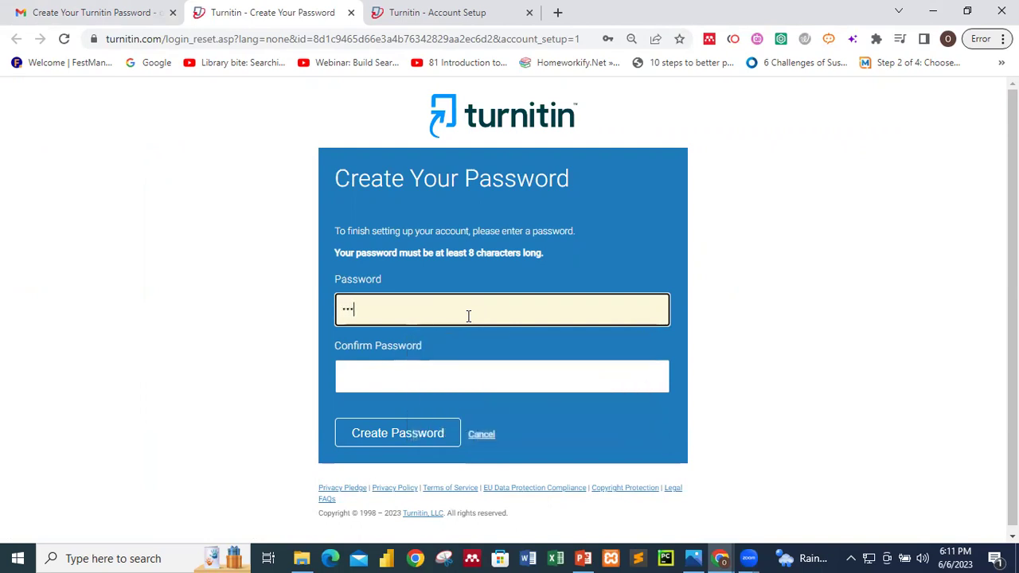
text(••••••••••)
click(422, 374)
text(•••••••)
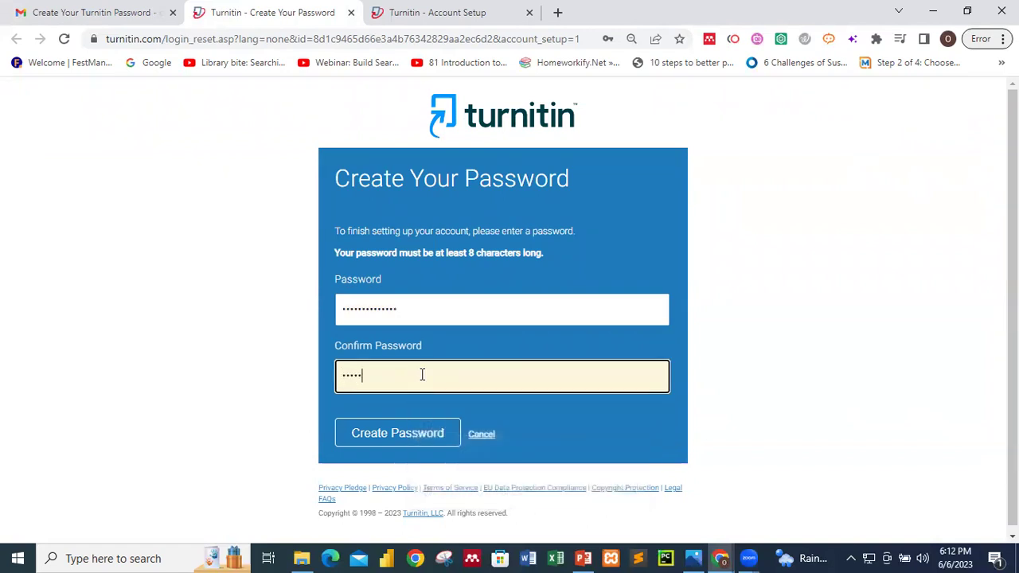
text(•••••••)
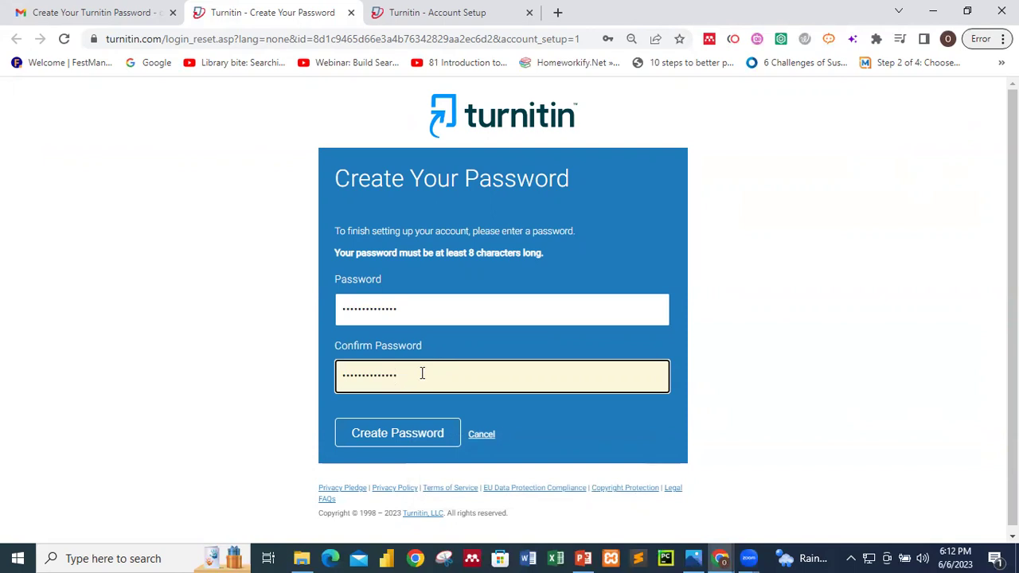
scroll(422, 373, down, 1)
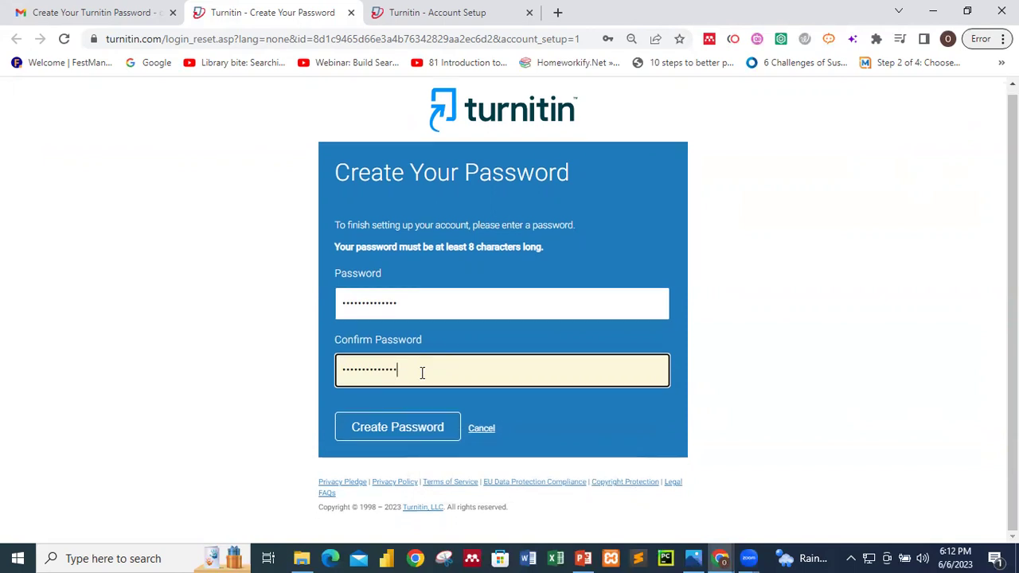
click(422, 428)
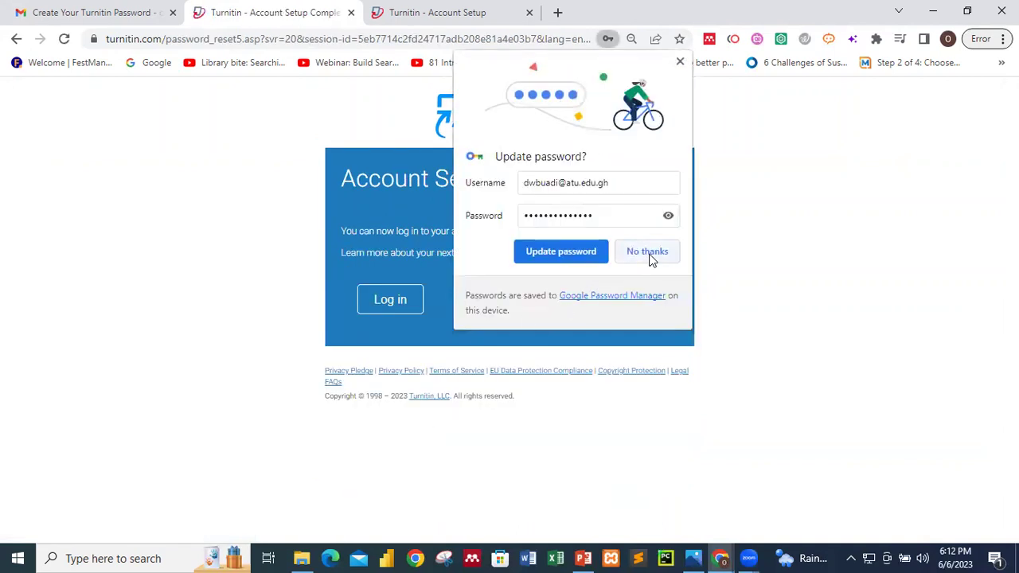
click(649, 253)
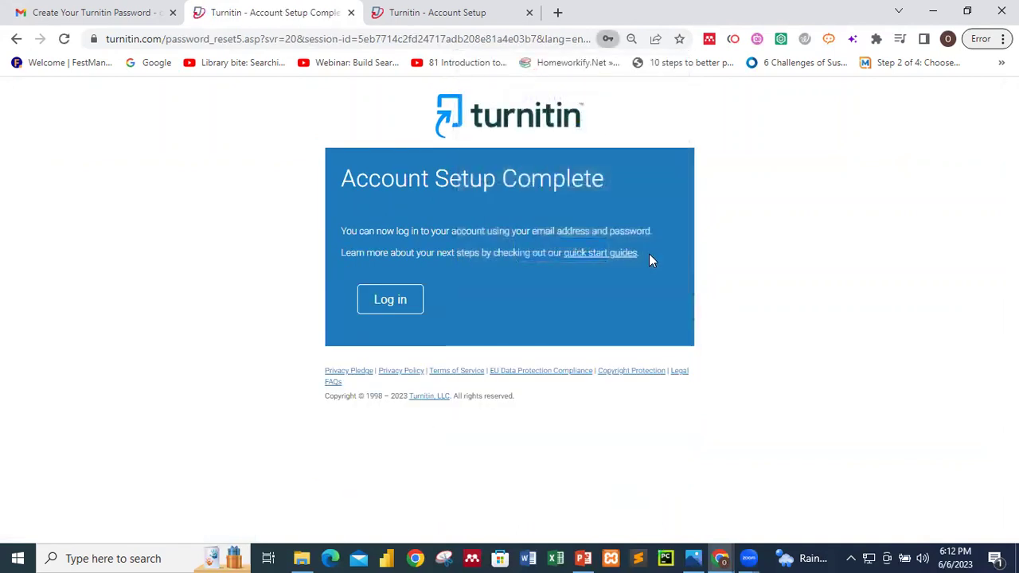
- Log in to Turnitin with the student's own email address and account password, replacing the autofilled values
click(404, 301)
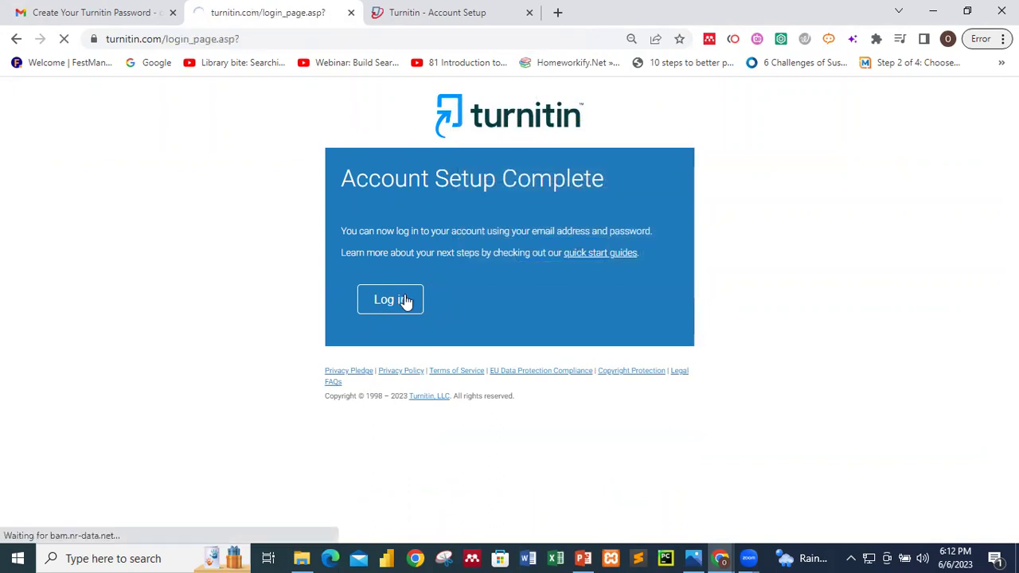
click(435, 267)
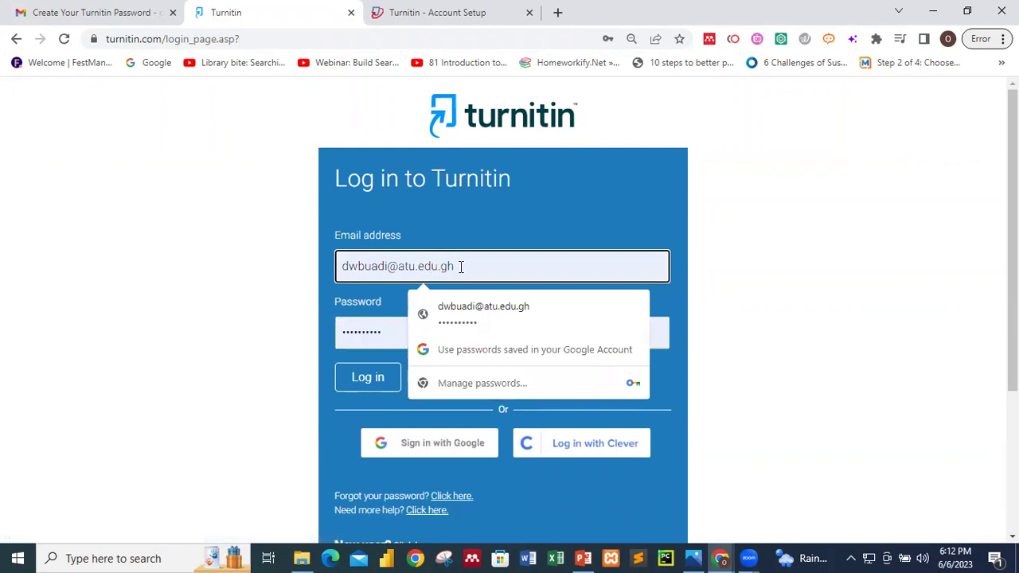
key(BackSpace)
key(BackSpace)
key(BackSpace)
key(BackSpace)
key(BackSpace)
key(BackSpace)
key(BackSpace)
key(BackSpace)
key(BackSpace)
key(BackSpace)
key(BackSpace)
key(BackSpace)
key(BackSpace)
key(BackSpace)
key(BackSpace)
key(BackSpace)
key(BackSpace)
key(BackSpace)
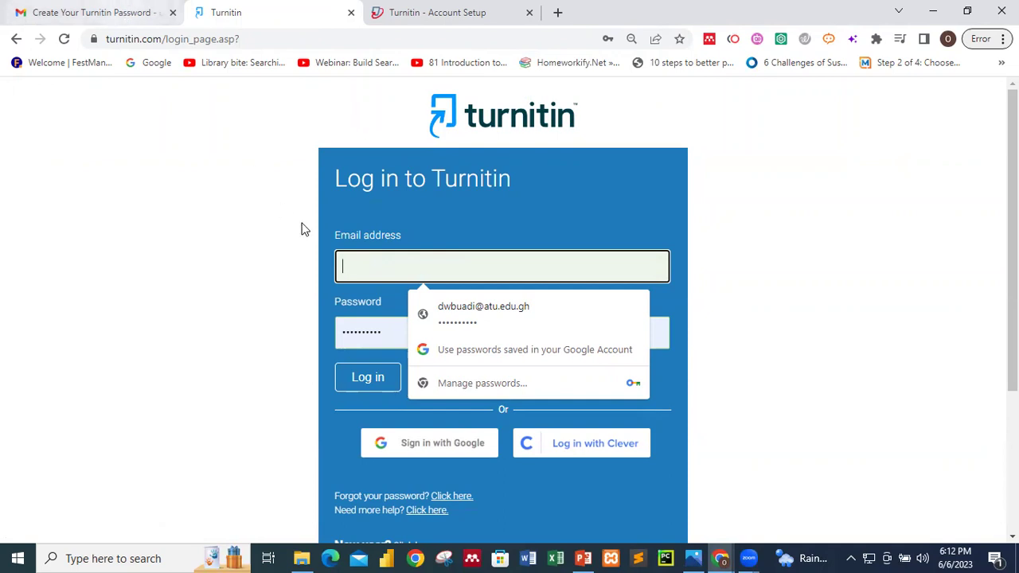
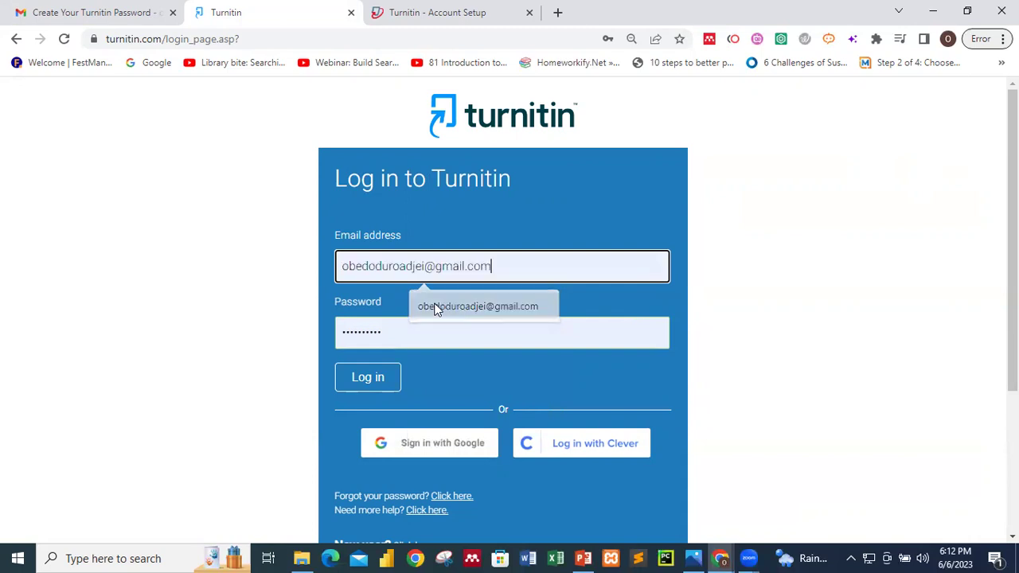
click(437, 310)
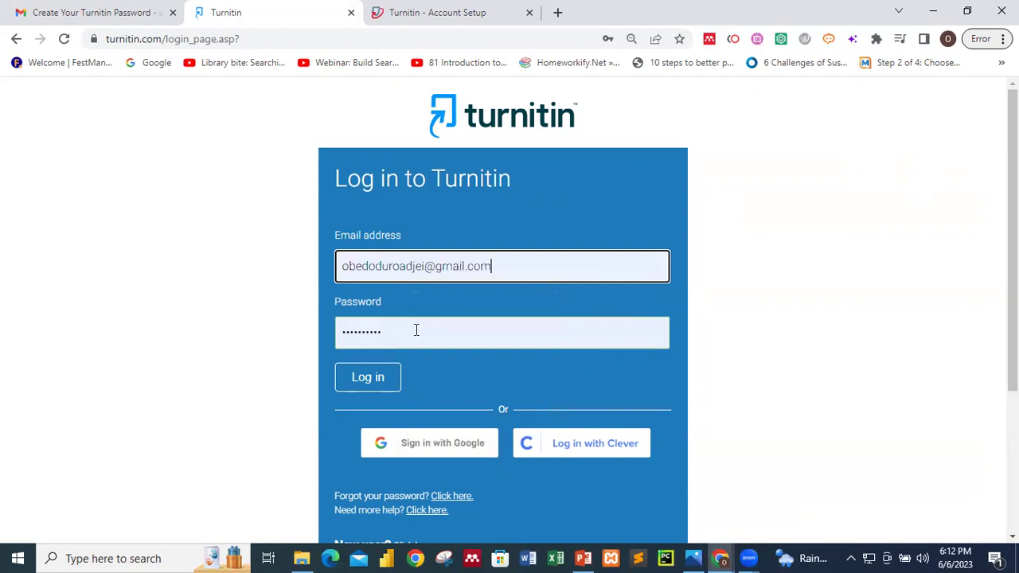
click(417, 331)
key(BackSpace)
key(BackSpace)
key(BackSpace)
key(BackSpace)
key(BackSpace)
key(BackSpace)
key(BackSpace)
key(BackSpace)
key(BackSpace)
key(BackSpace)
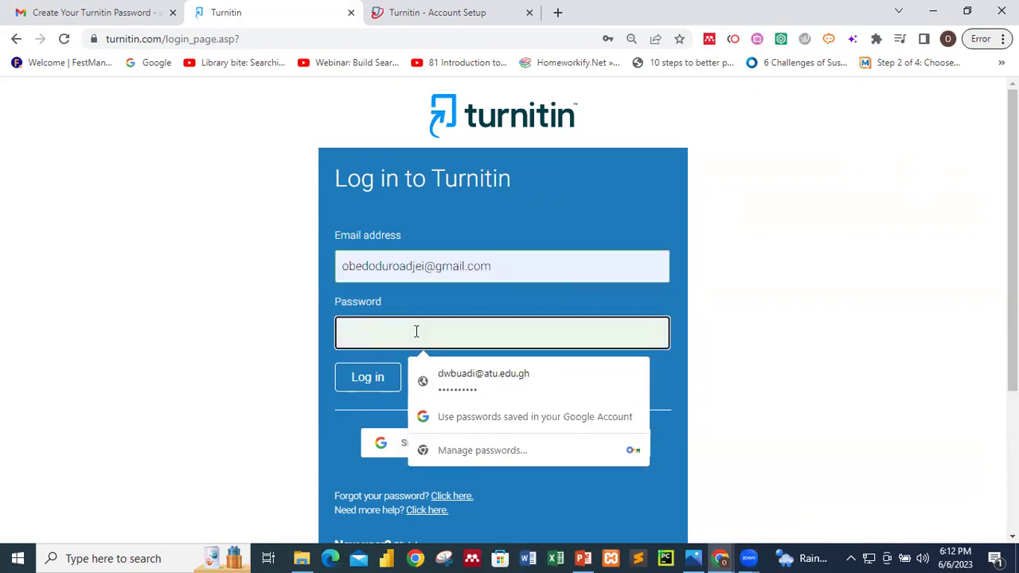
text(*******)
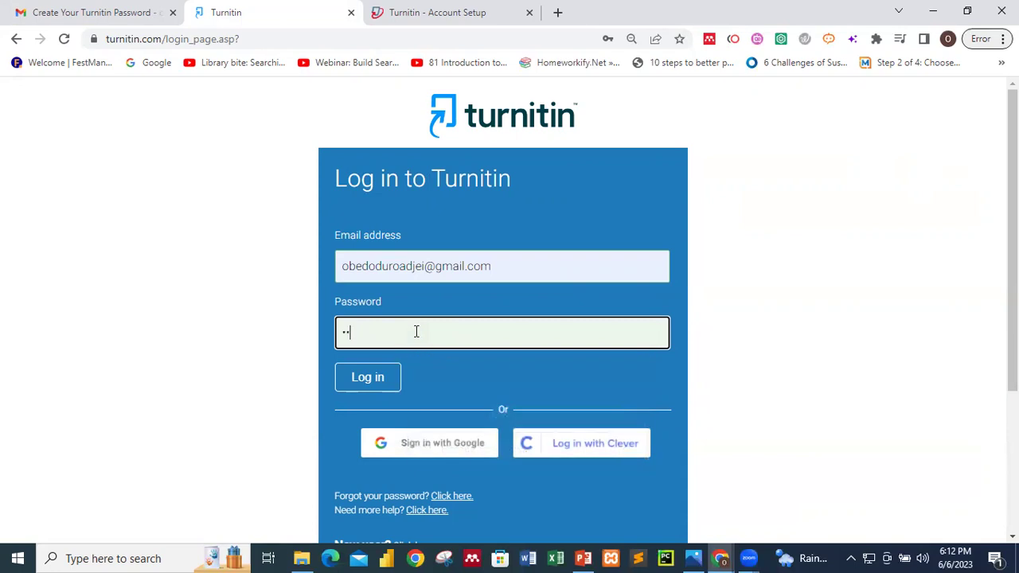
text(******)
key(Return)
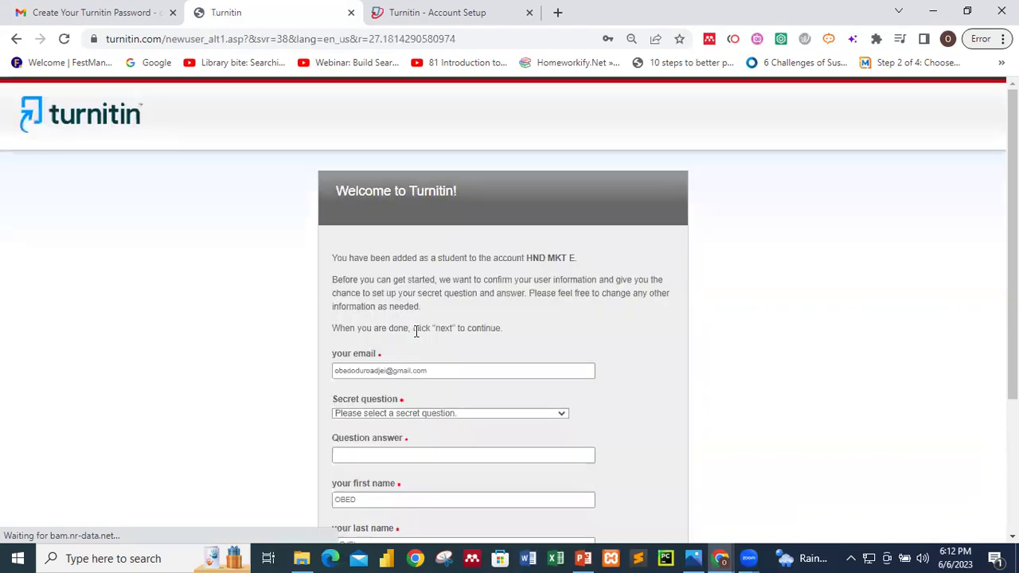
- Choose the childhood best friend secret question, enter its answer, and submit the form
scroll(499, 368, down, 1)
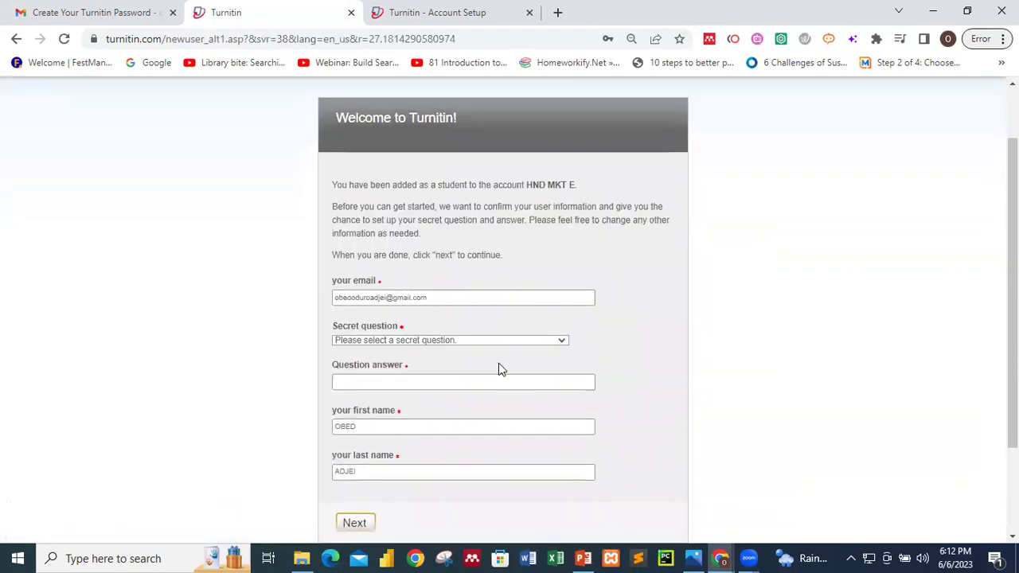
click(449, 298)
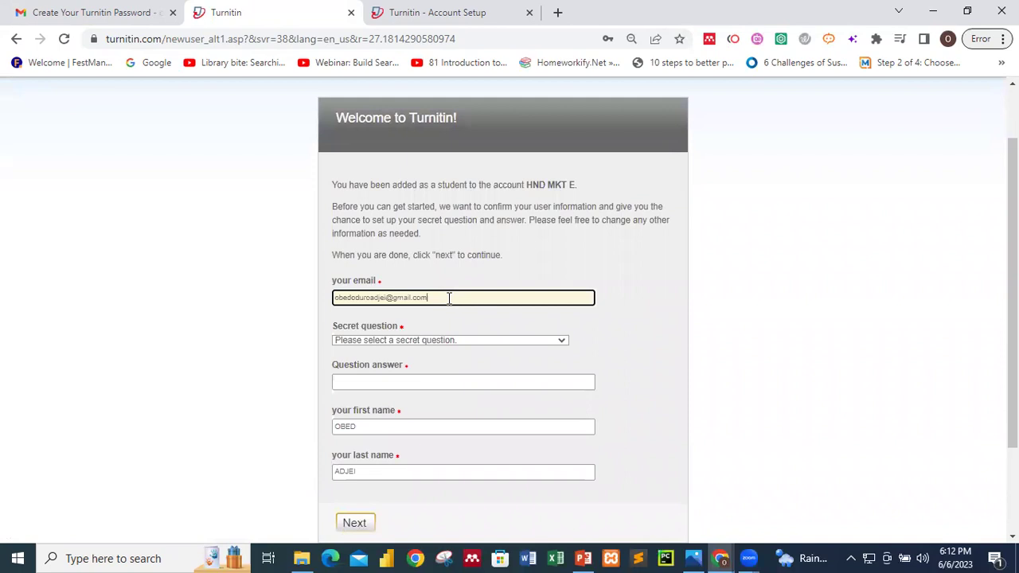
scroll(448, 297, down, 1)
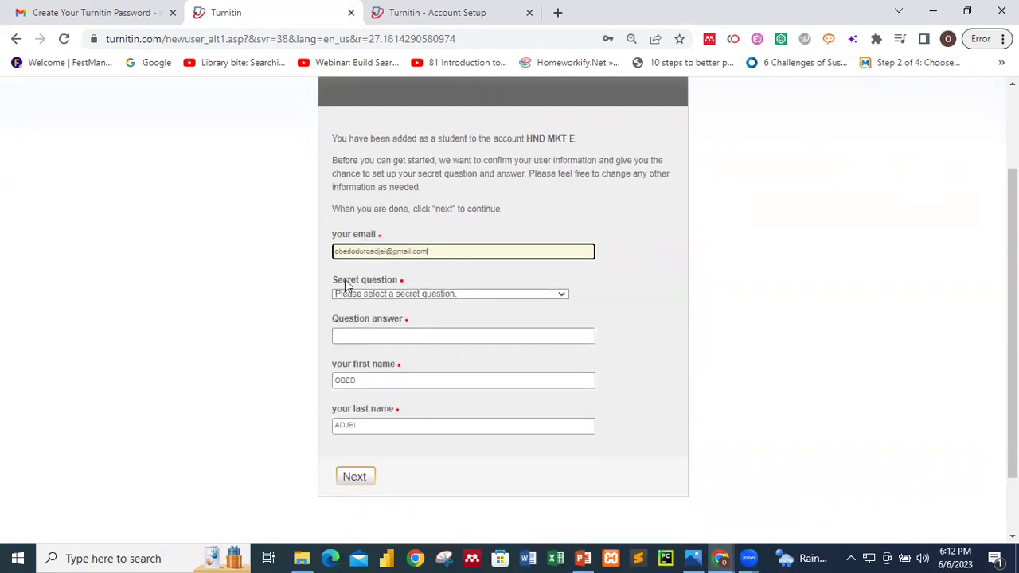
scroll(463, 257, down, 1)
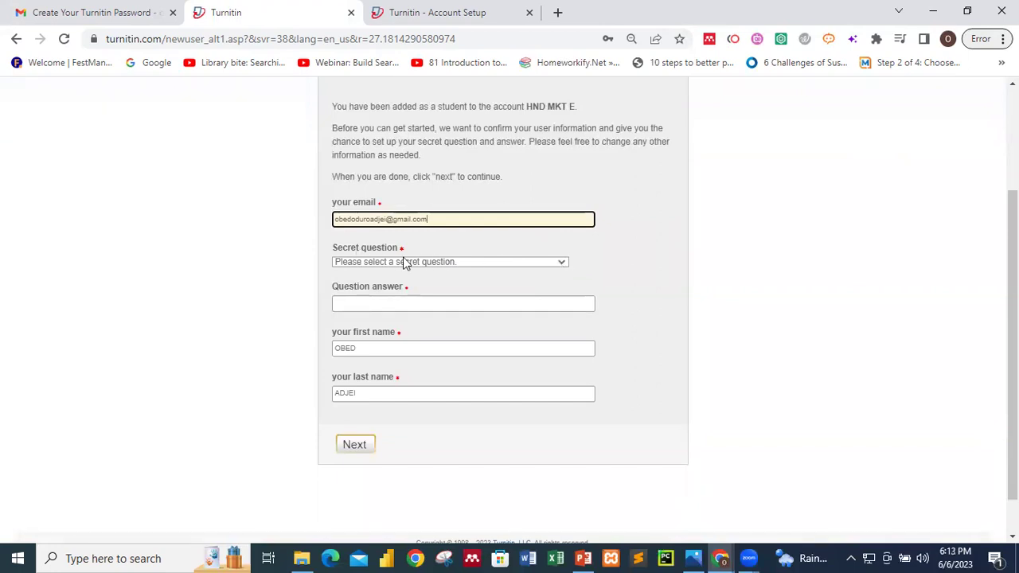
click(469, 263)
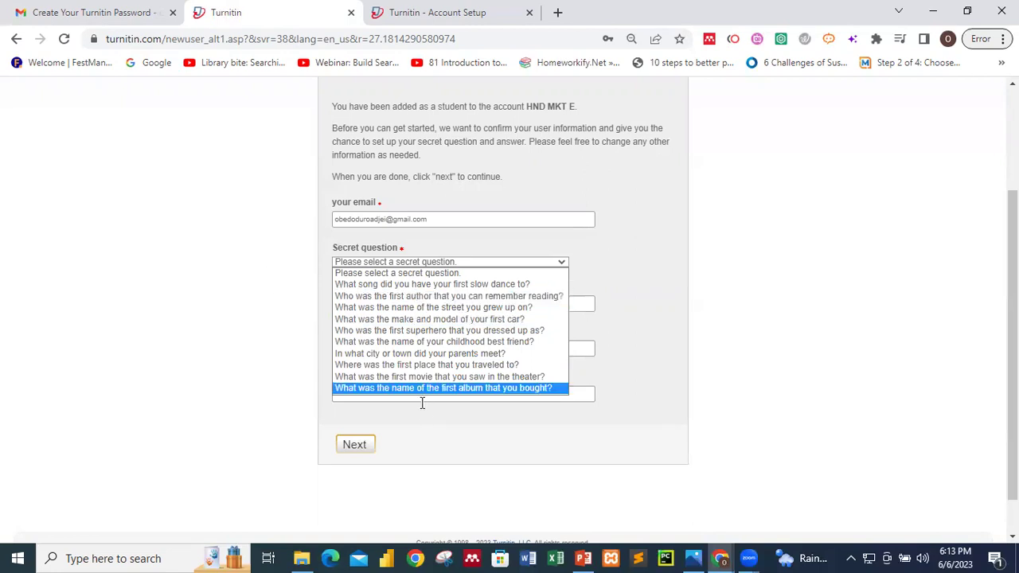
click(415, 341)
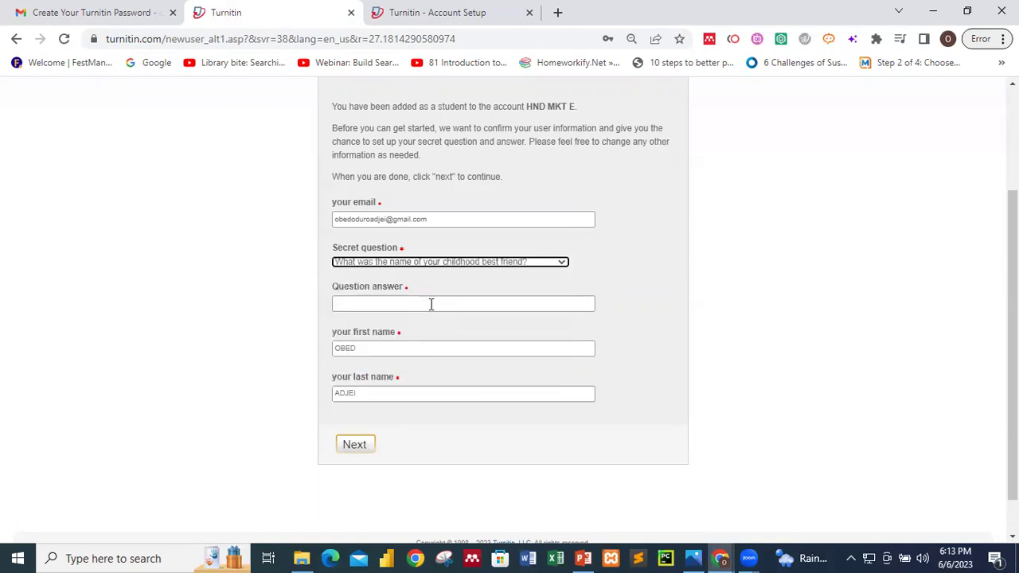
click(431, 304)
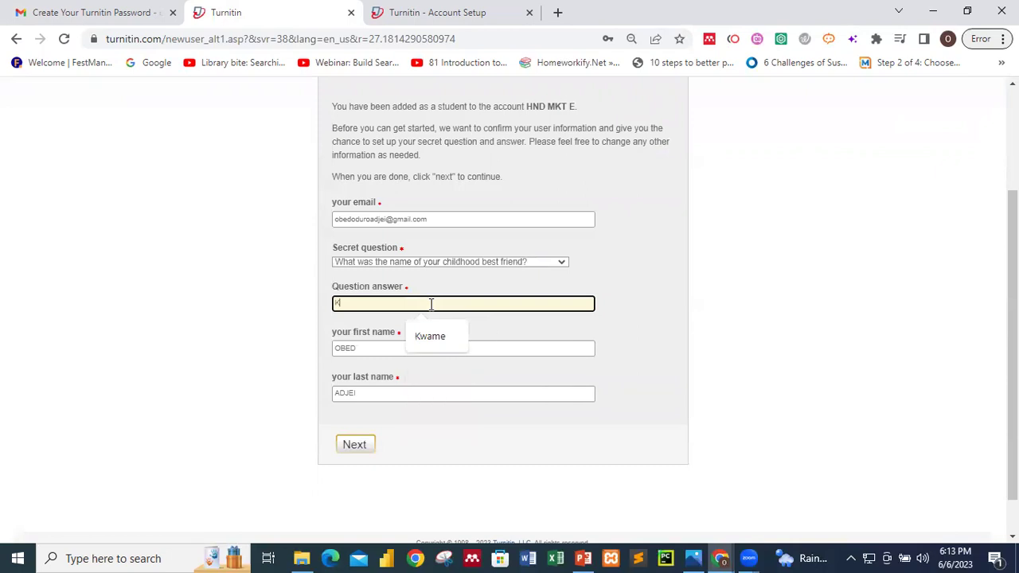
click(351, 448)
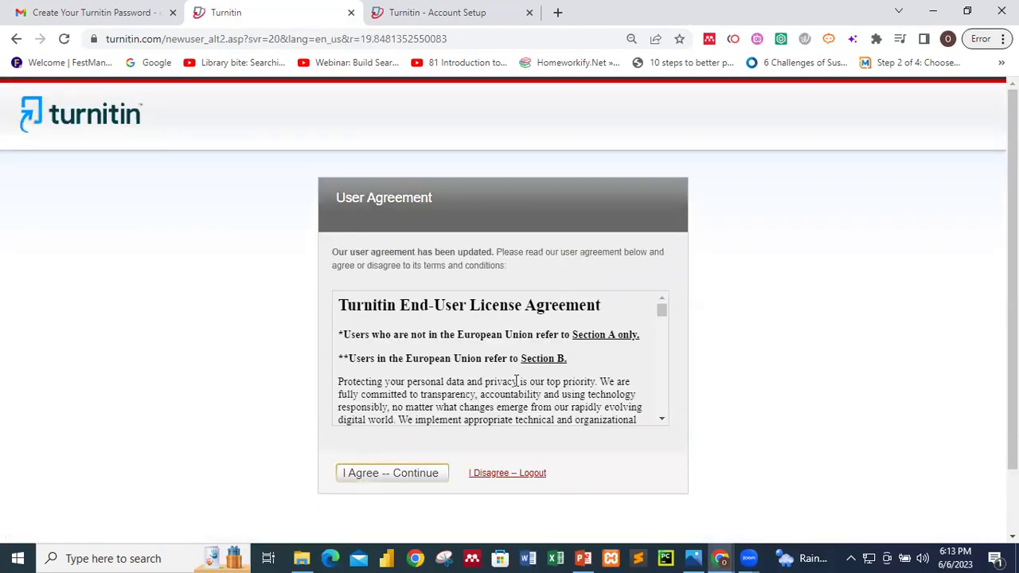
- Accept the Turnitin User Agreement with 'I Agree -- Continue'
scroll(516, 381, down, 1)
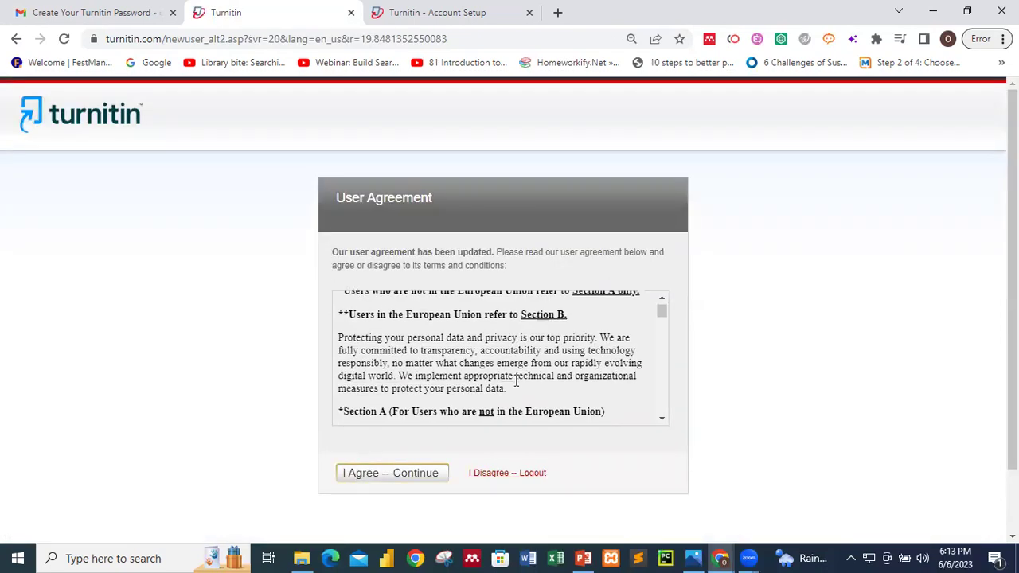
click(384, 475)
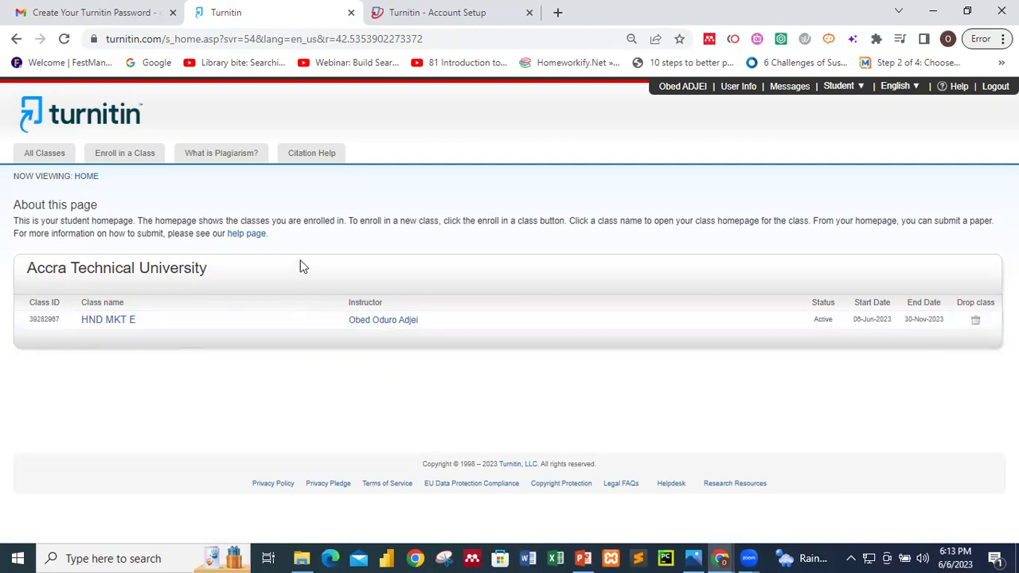
click(131, 8)
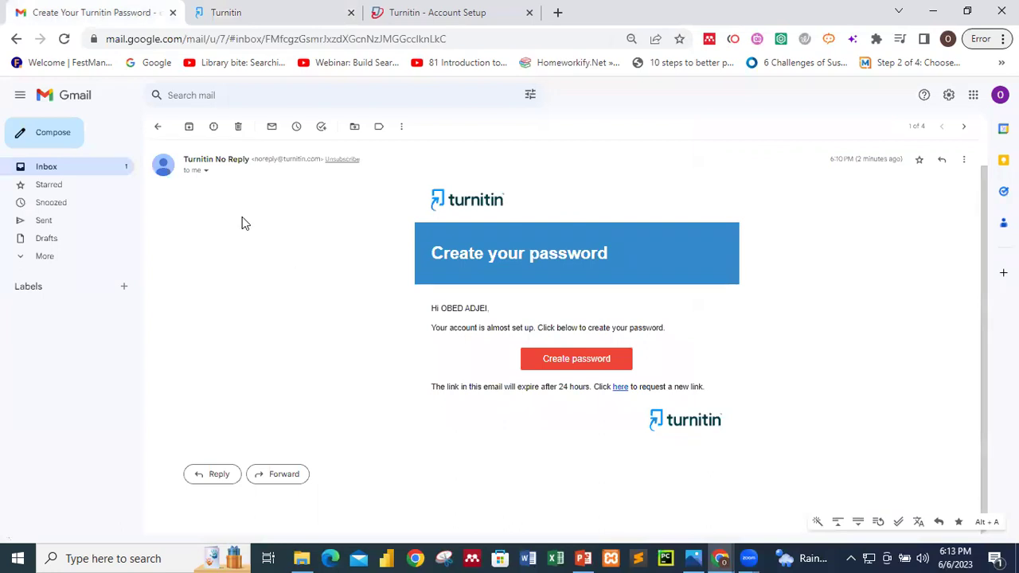
click(84, 166)
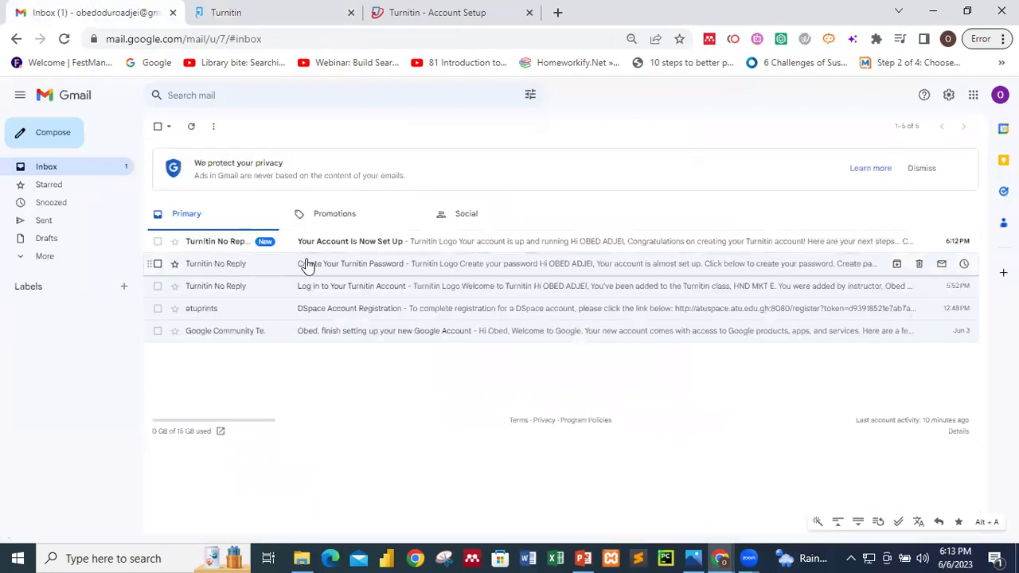
click(309, 264)
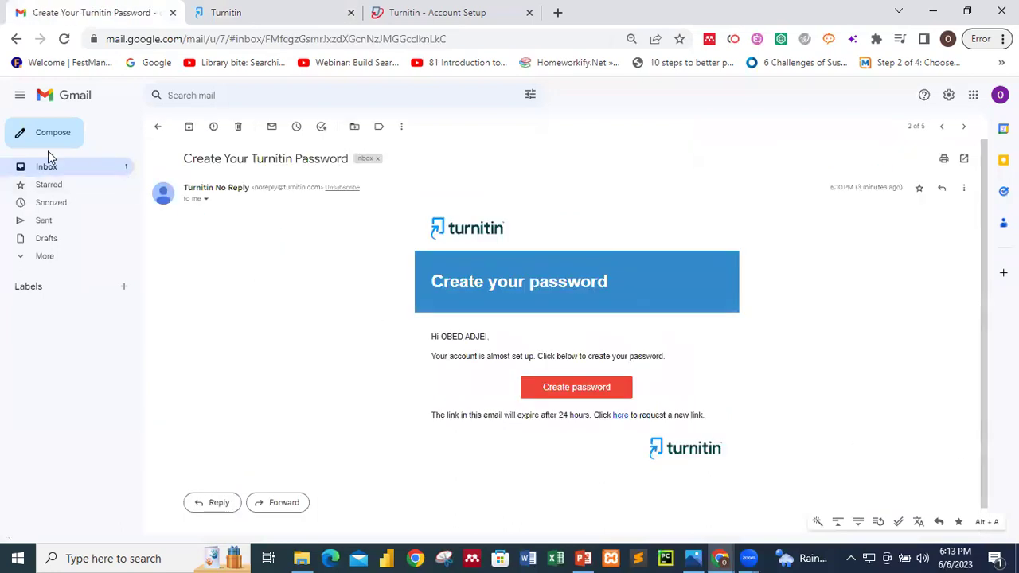
click(54, 170)
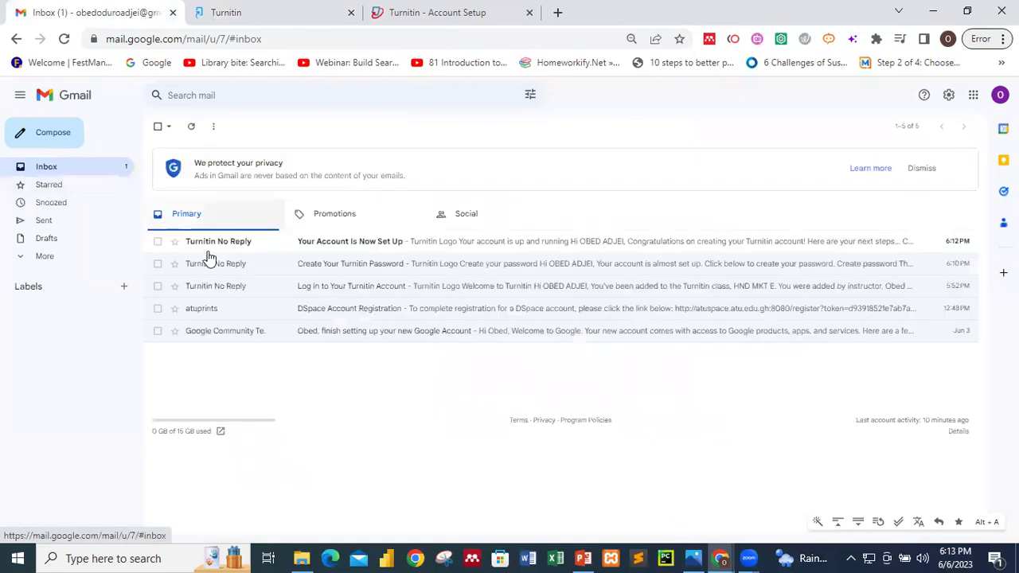
click(223, 284)
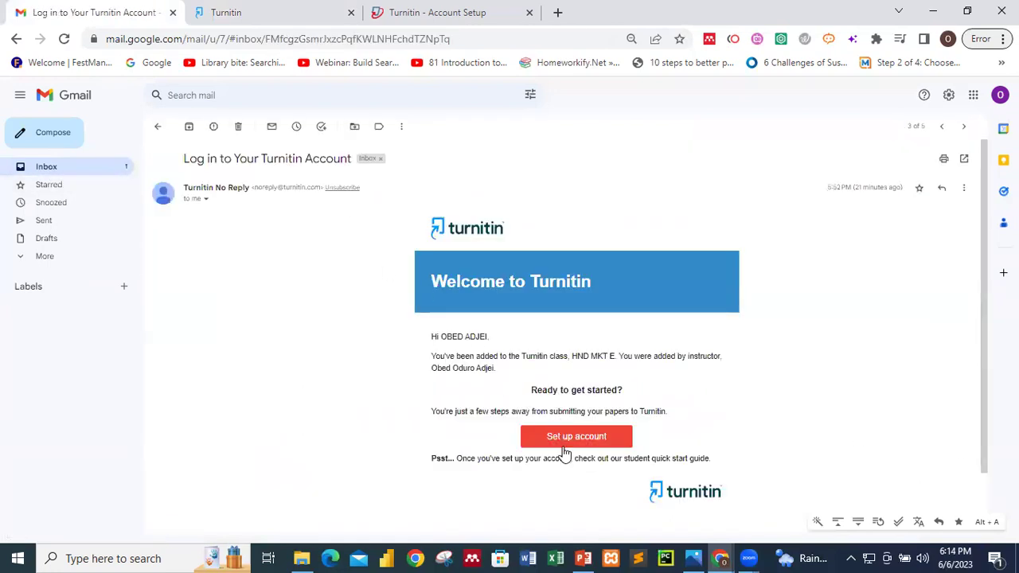
click(271, 9)
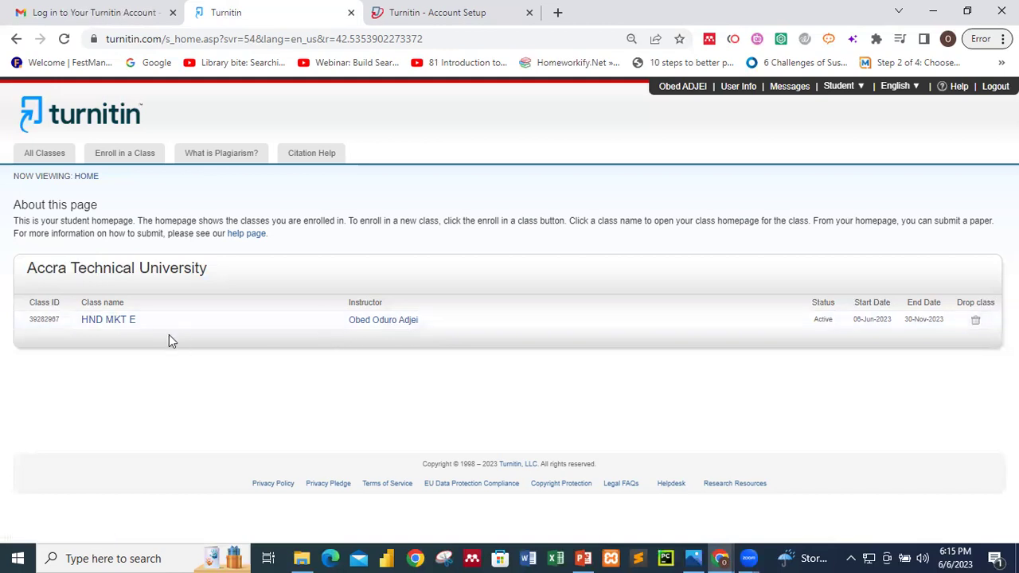
- Open the HND MKT E class, review the Project Work dates, and start its submission
click(105, 323)
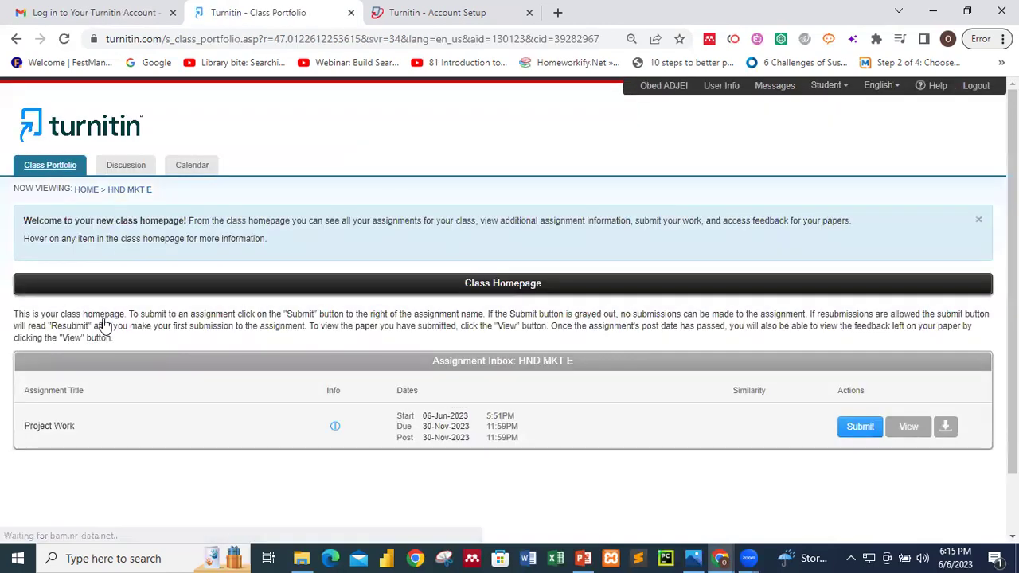
scroll(406, 430, down, 2)
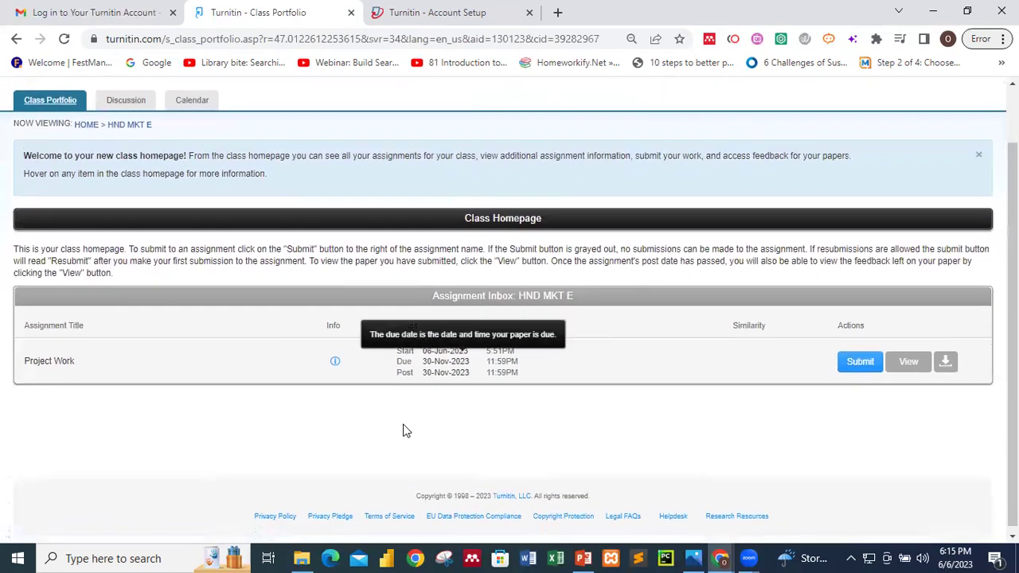
mouse_move(415, 354)
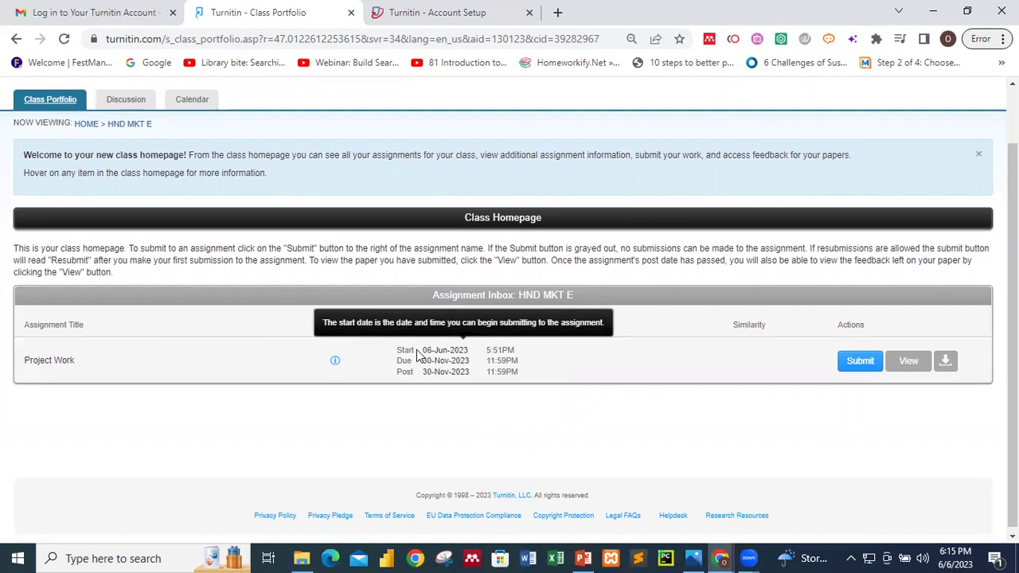
mouse_move(420, 371)
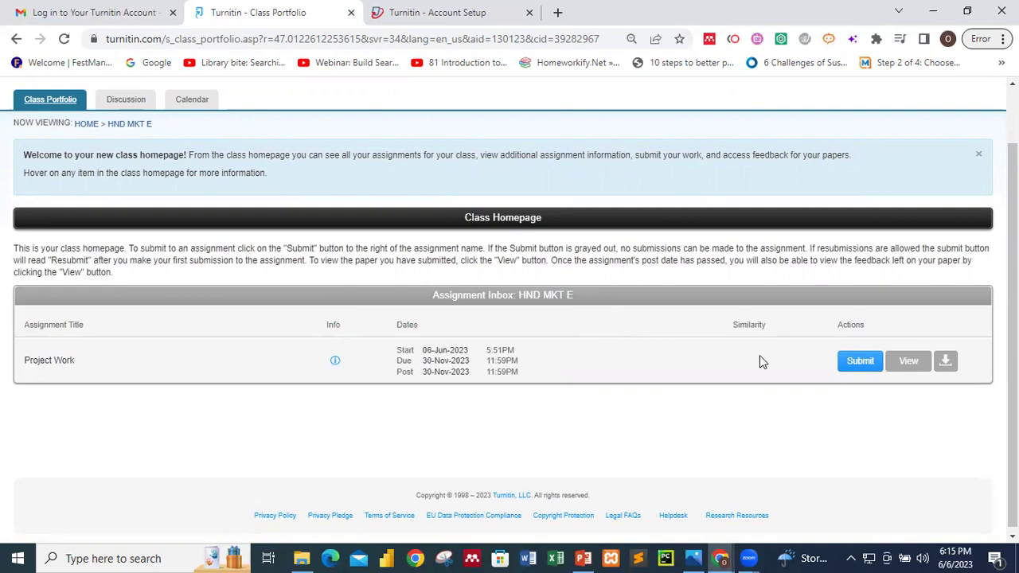
click(858, 362)
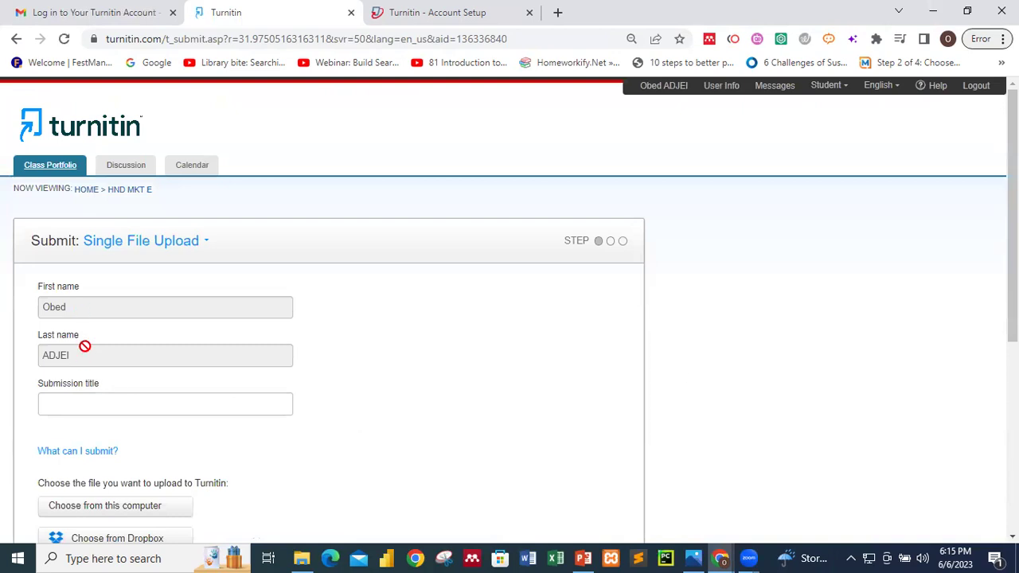
- On the Project Work Single File Upload page, move into the empty Submission title field
scroll(84, 345, down, 2)
click(94, 273)
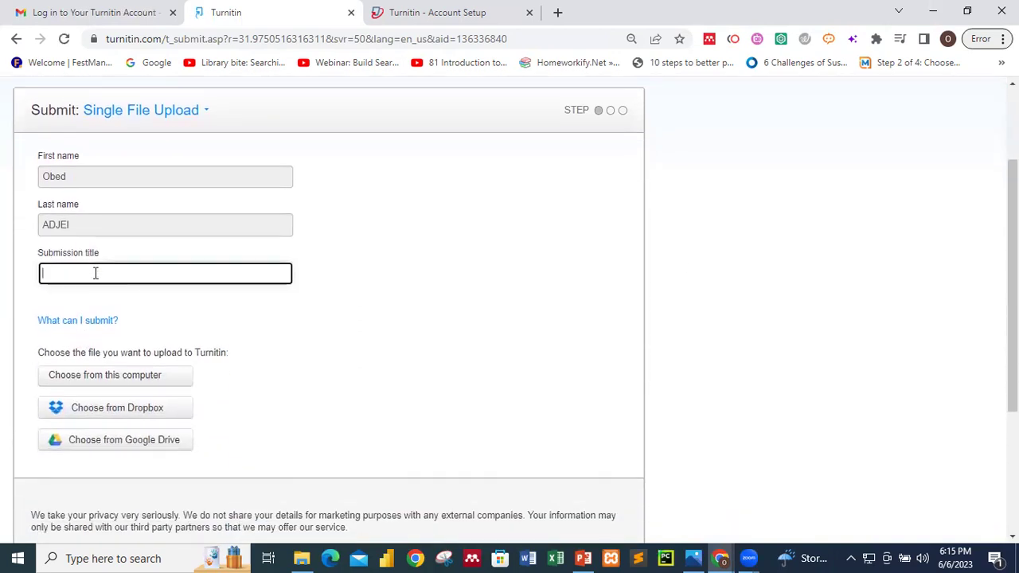